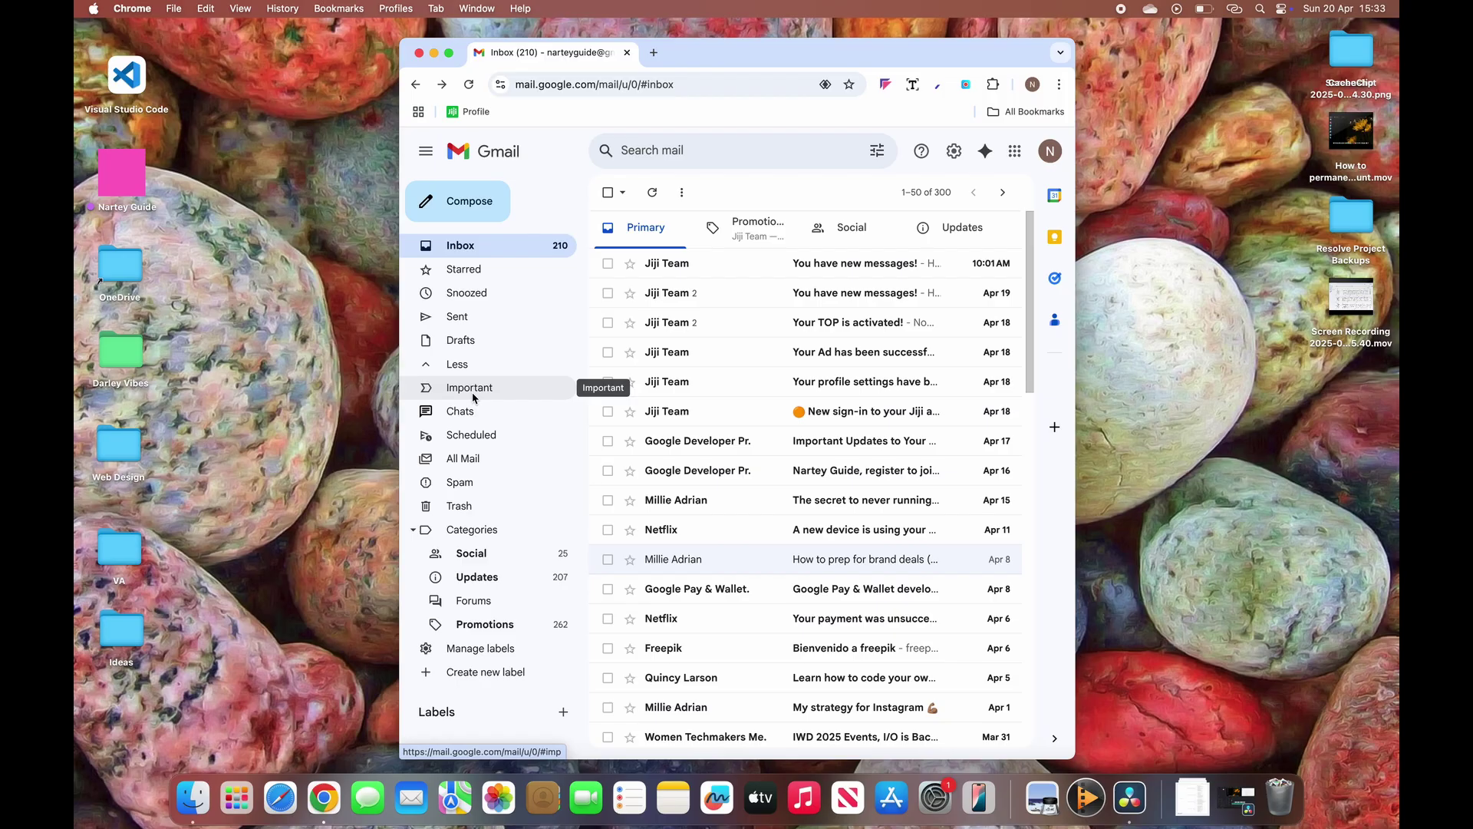
Look through the Gmail inbox, and open a blank new message with its send options
scroll(714, 511, down, 5)
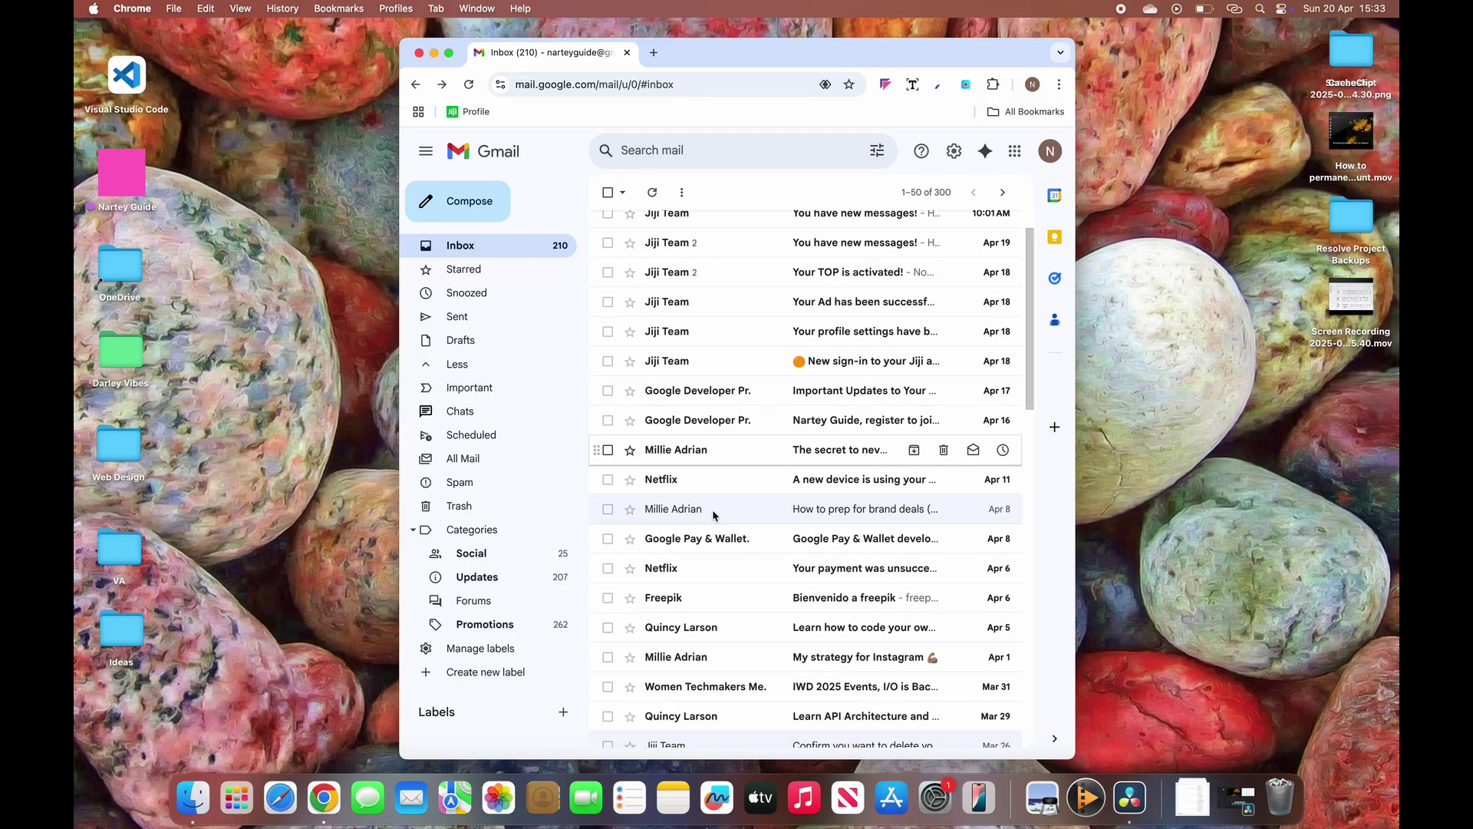
scroll(714, 514, down, 8)
scroll(713, 514, up, 13)
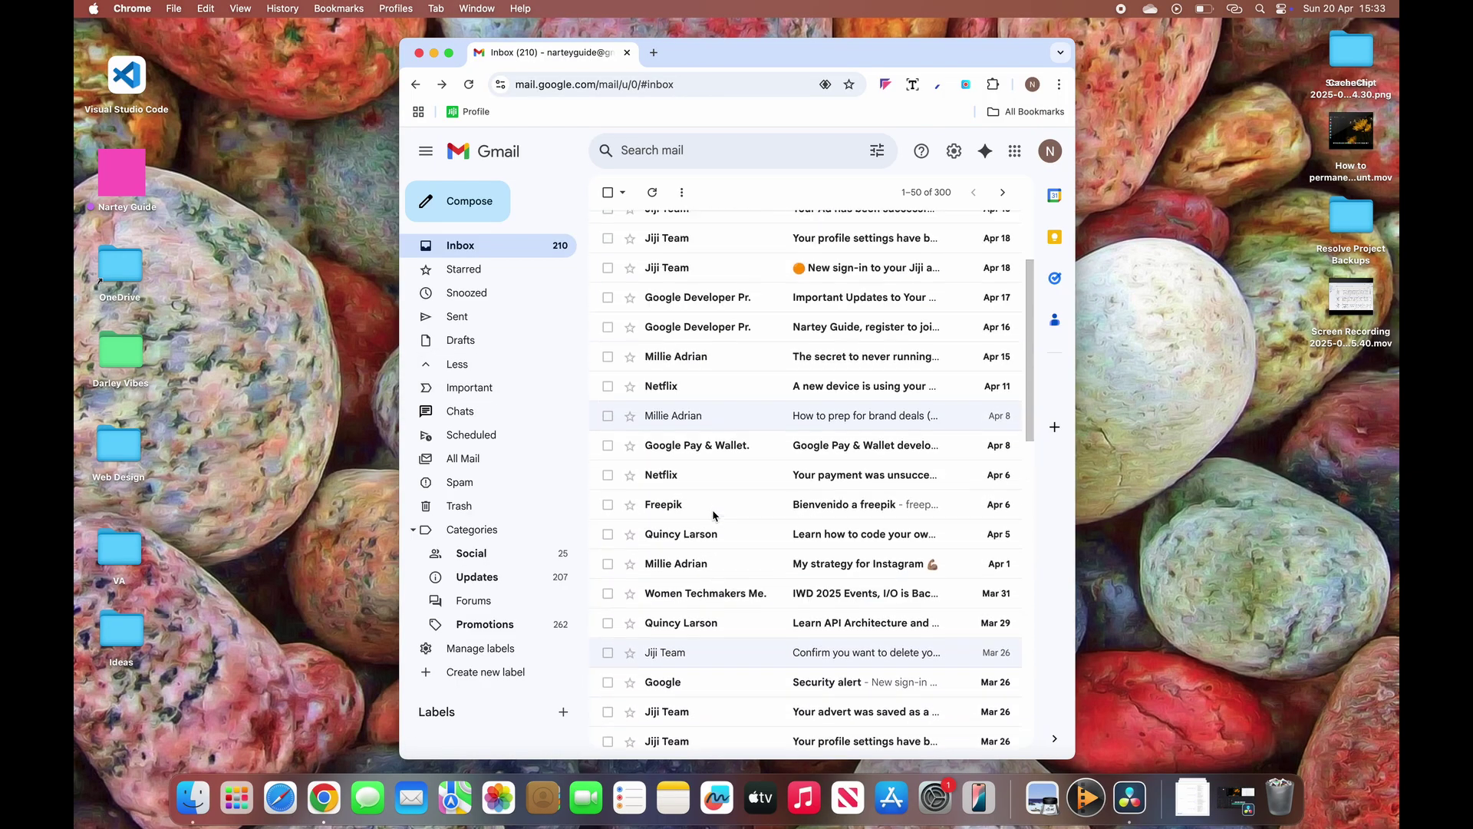
click(465, 204)
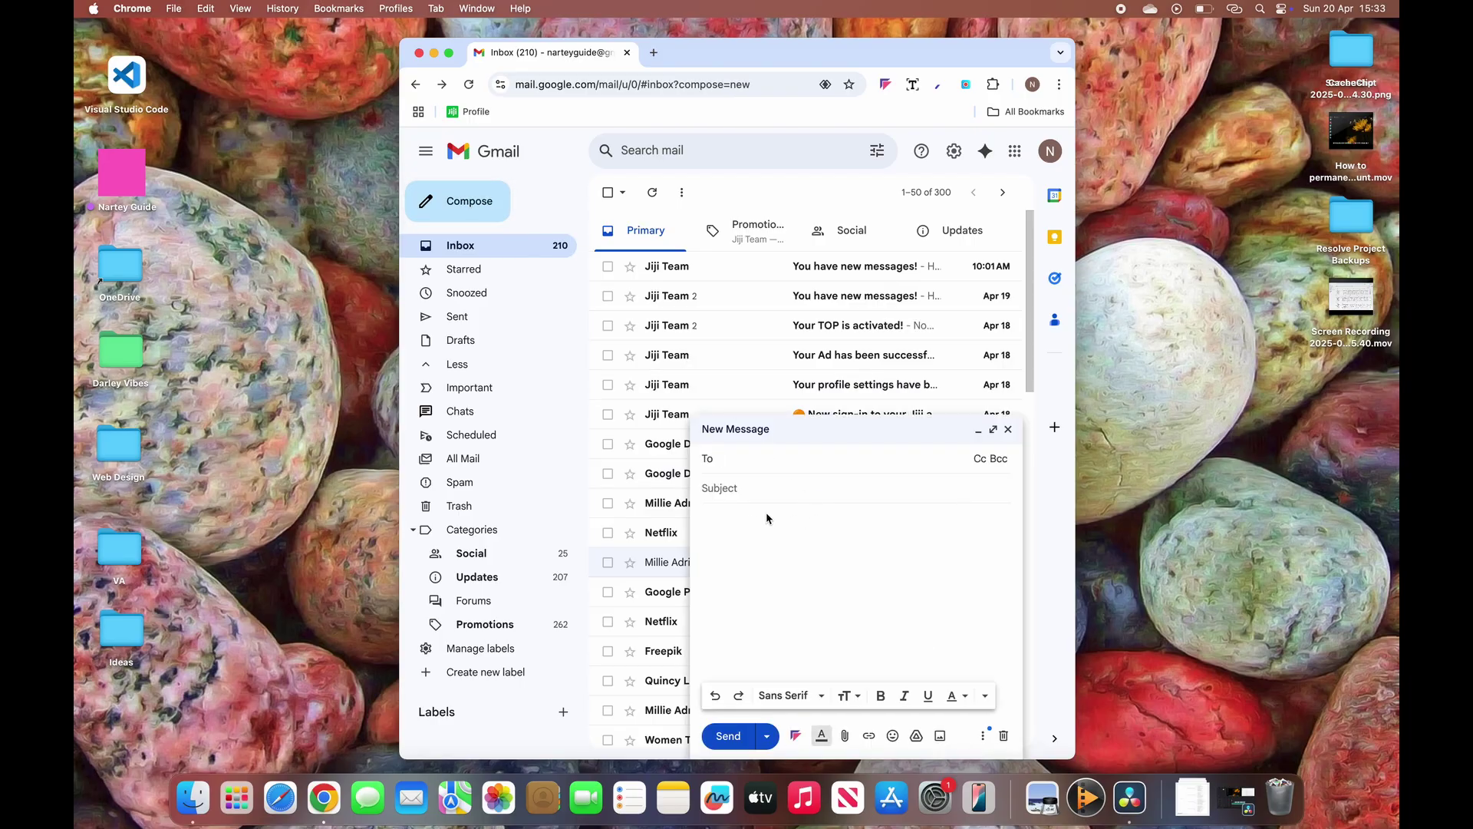
click(738, 493)
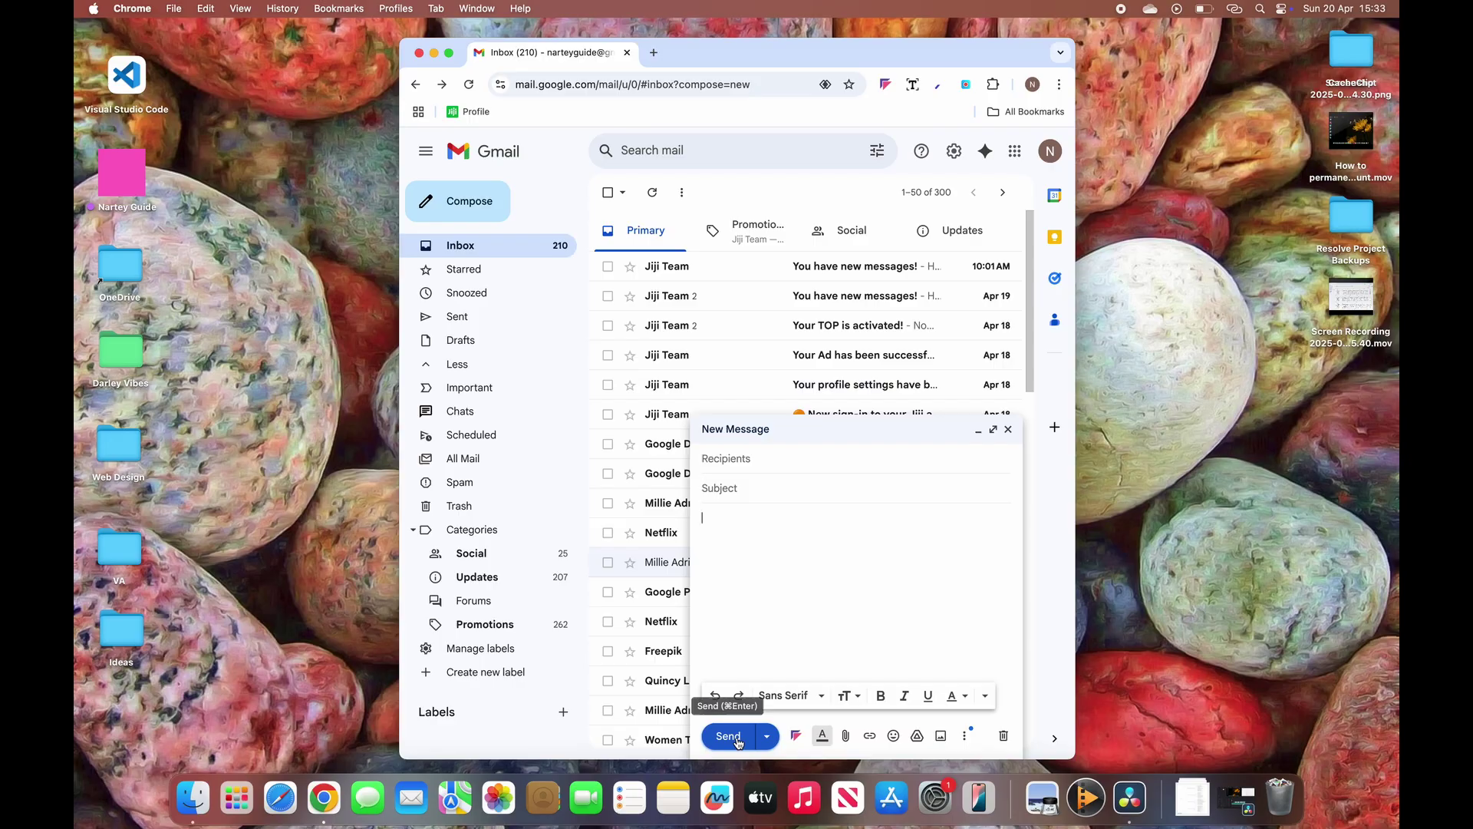
click(768, 738)
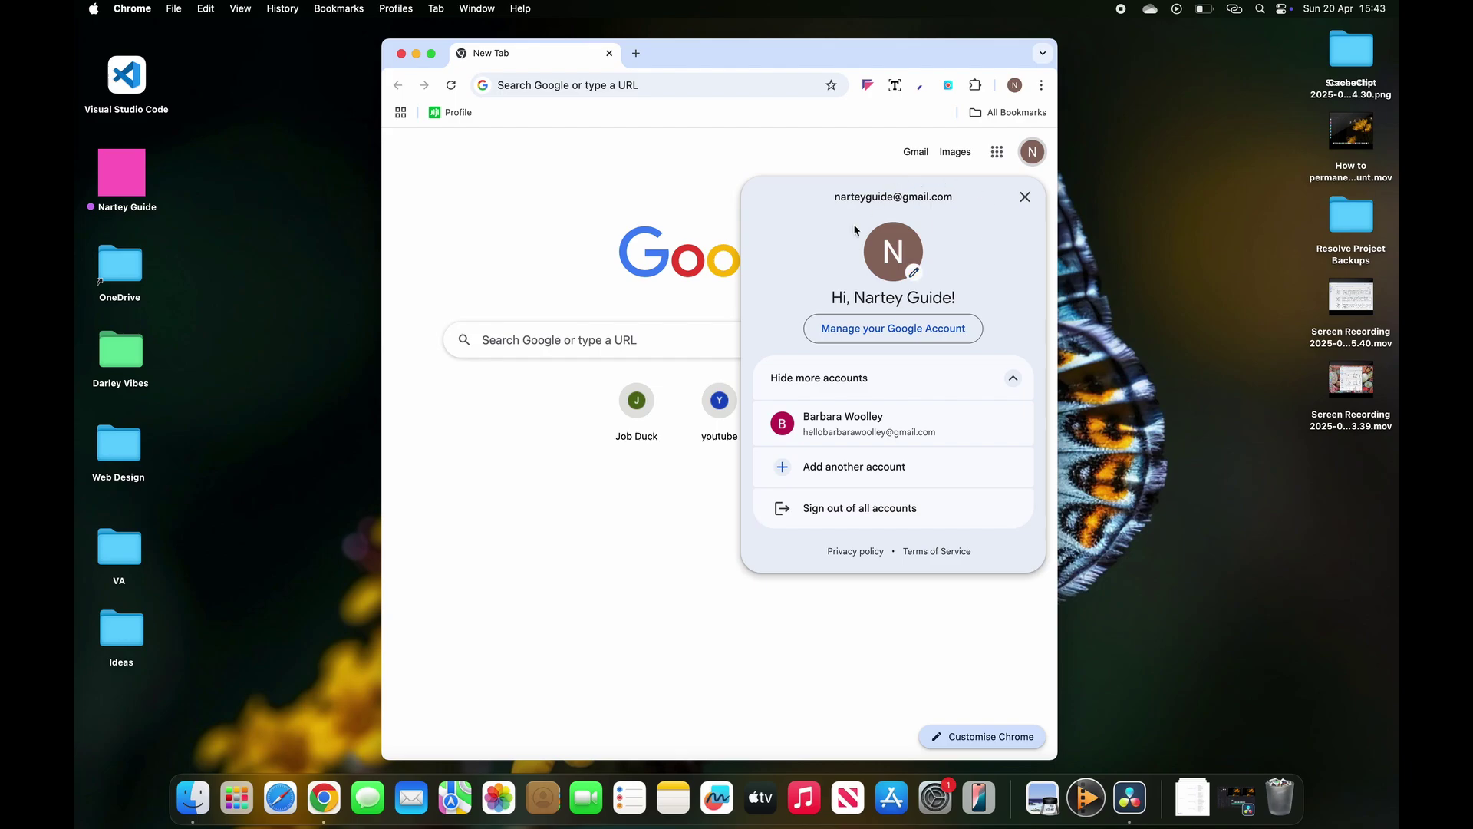
Dismiss the account card and browse the full list of Google apps from the new tab page
click(1024, 197)
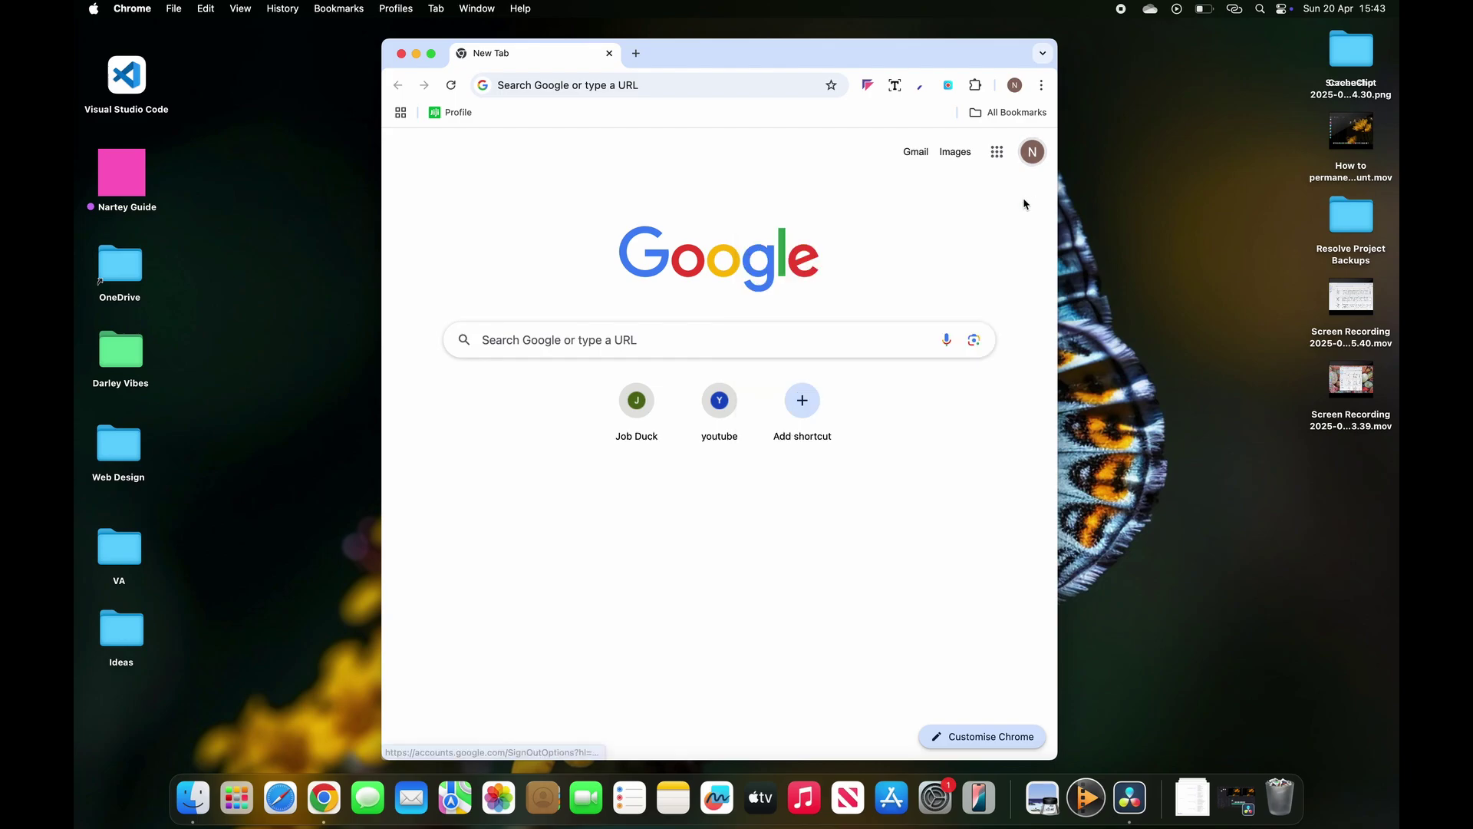
click(999, 152)
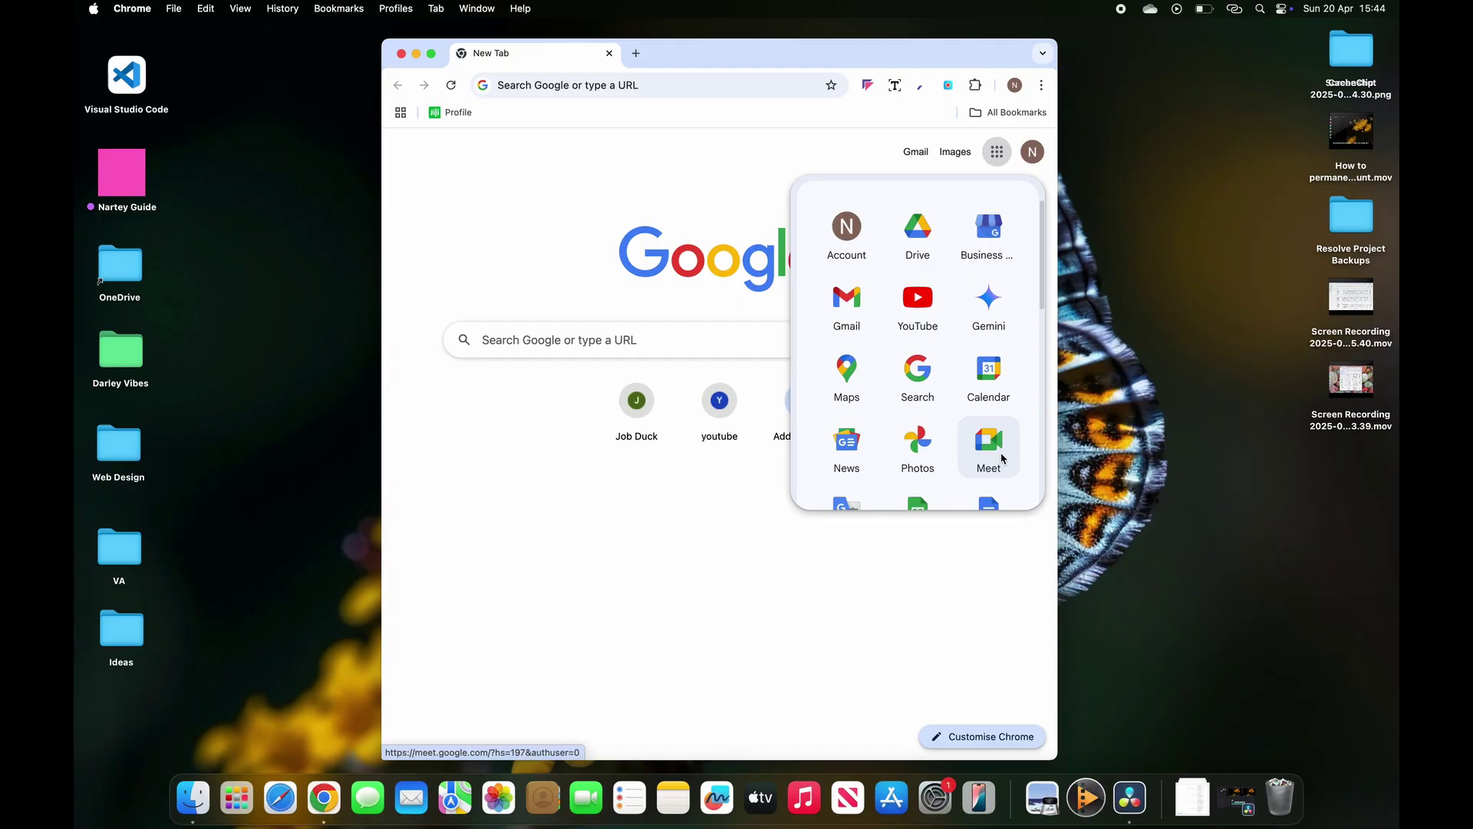
scroll(921, 445, down, 3)
scroll(934, 453, down, 5)
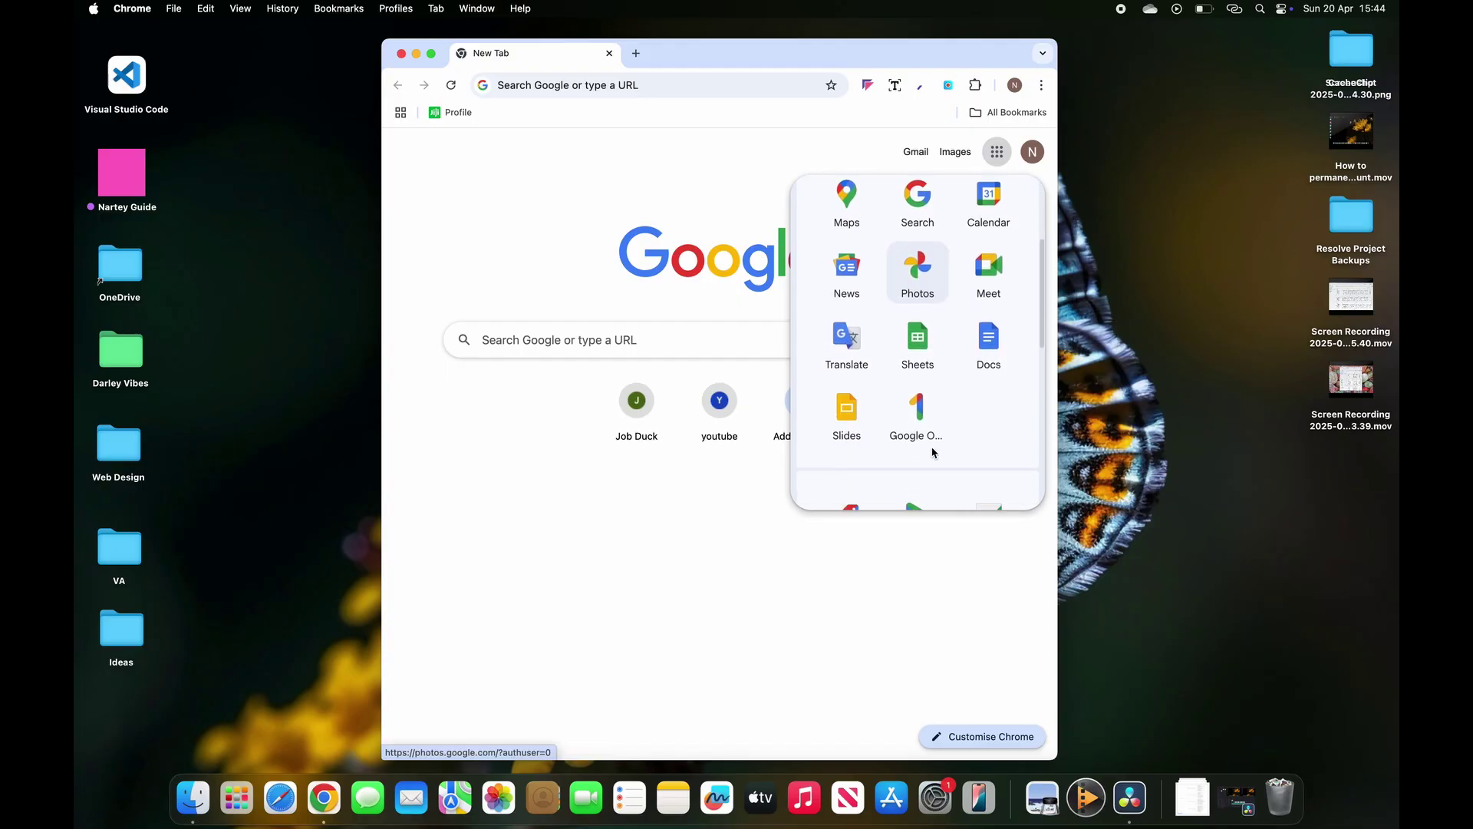
scroll(934, 452, down, 5)
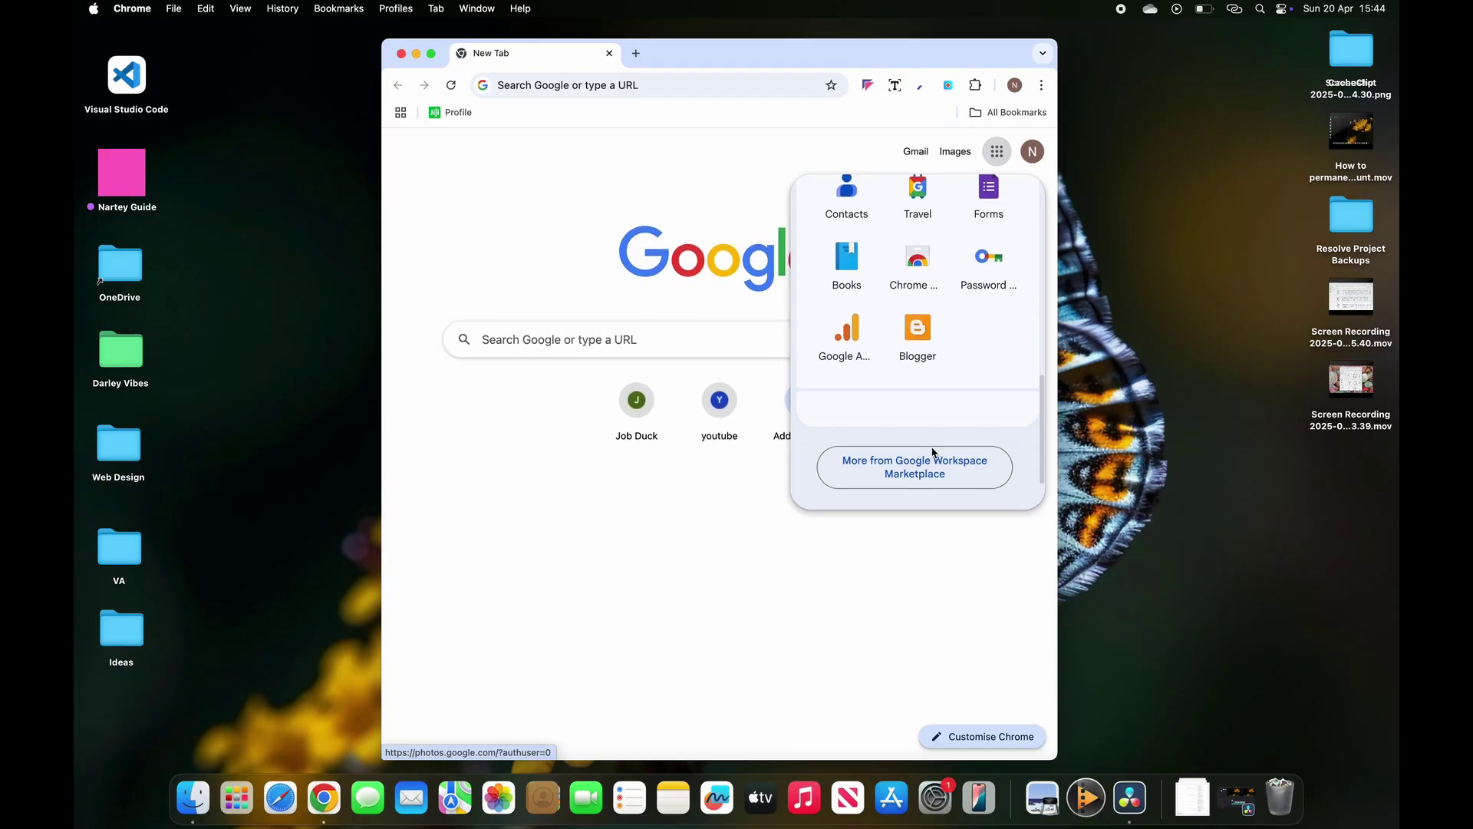
scroll(934, 452, up, 2)
scroll(934, 453, up, 5)
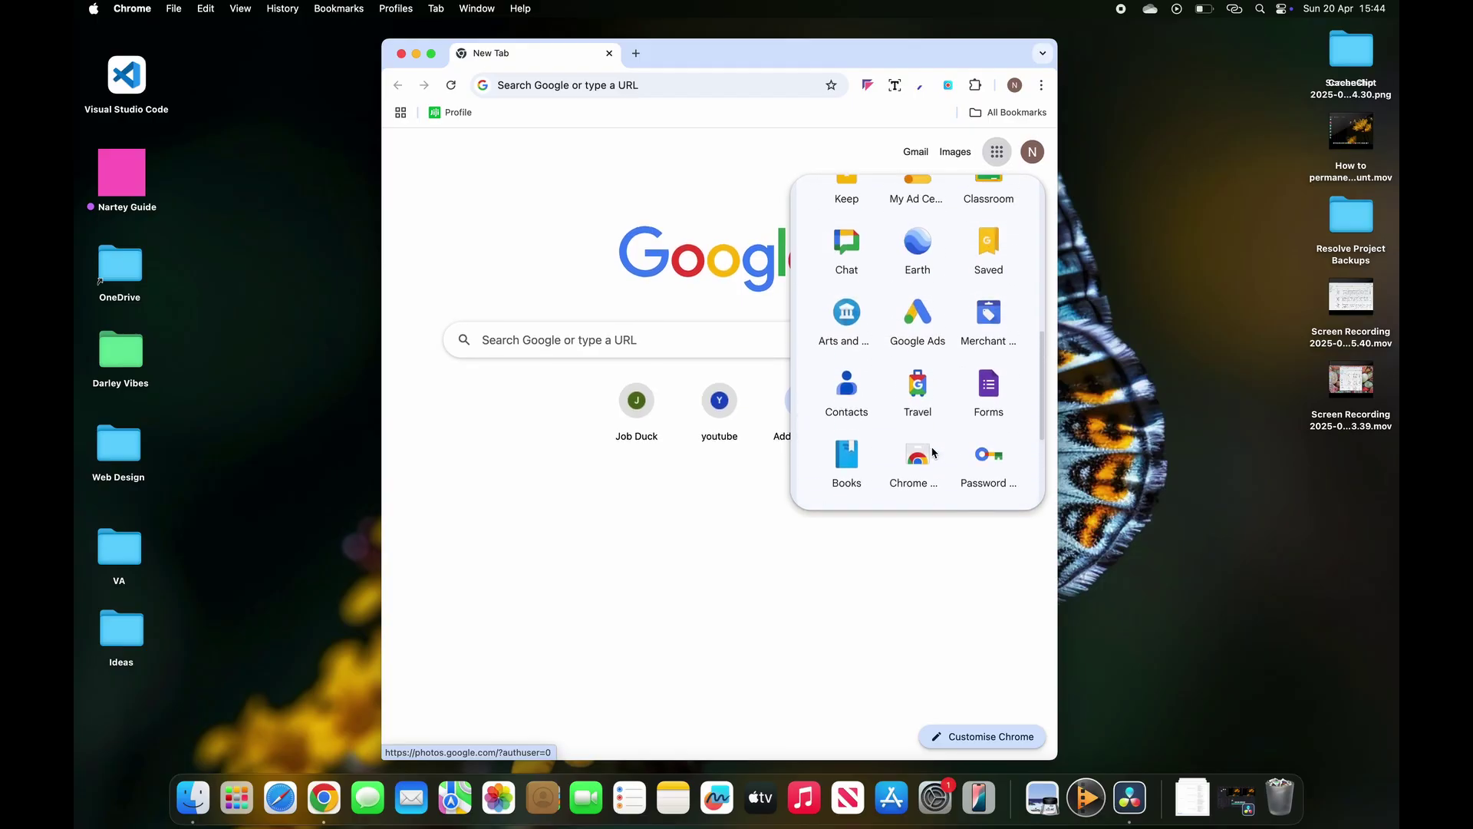
scroll(934, 453, up, 6)
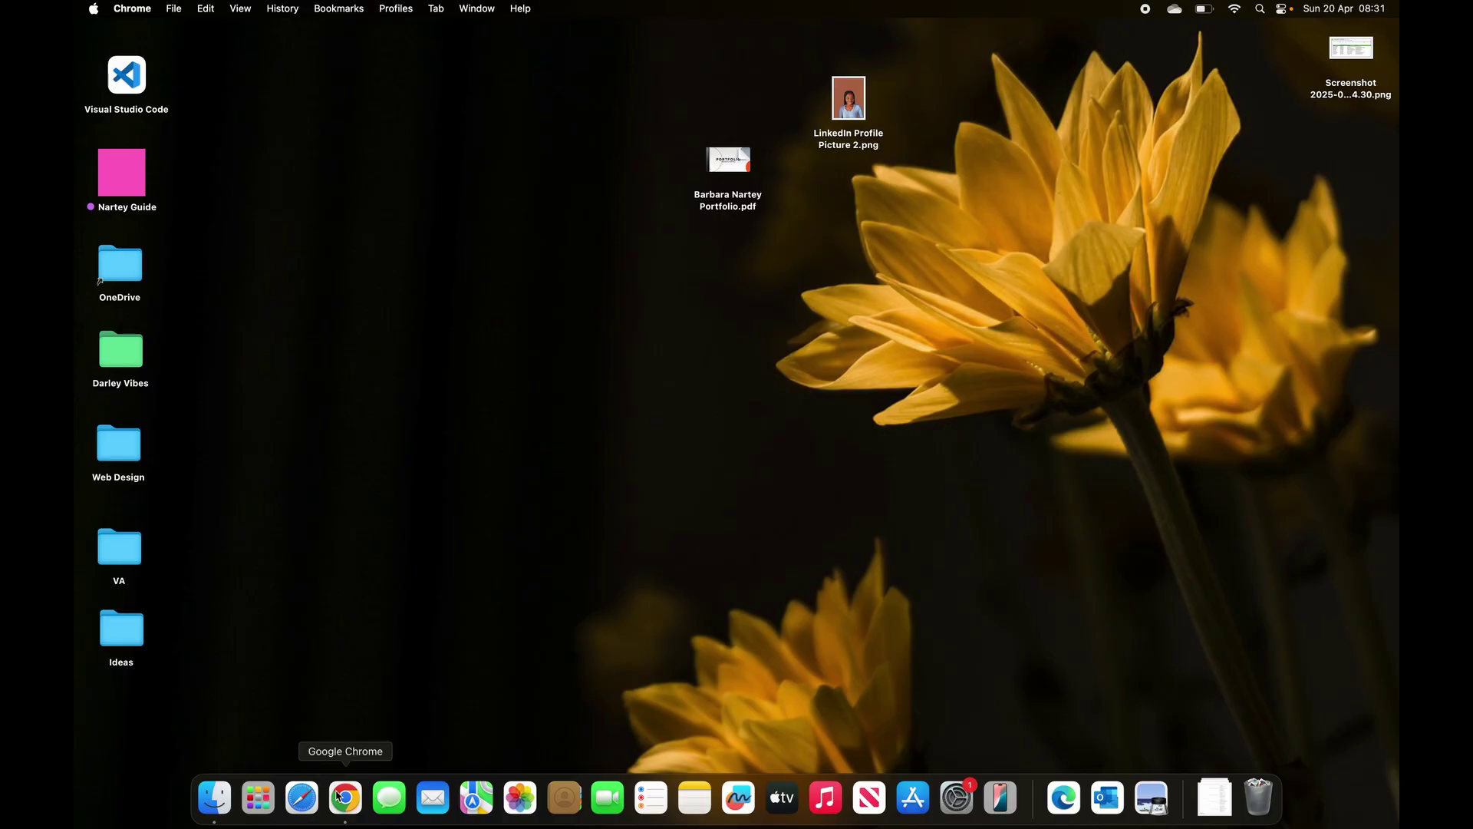
Launch Chrome with the Work profile and open the management page of its Google Account
click(338, 801)
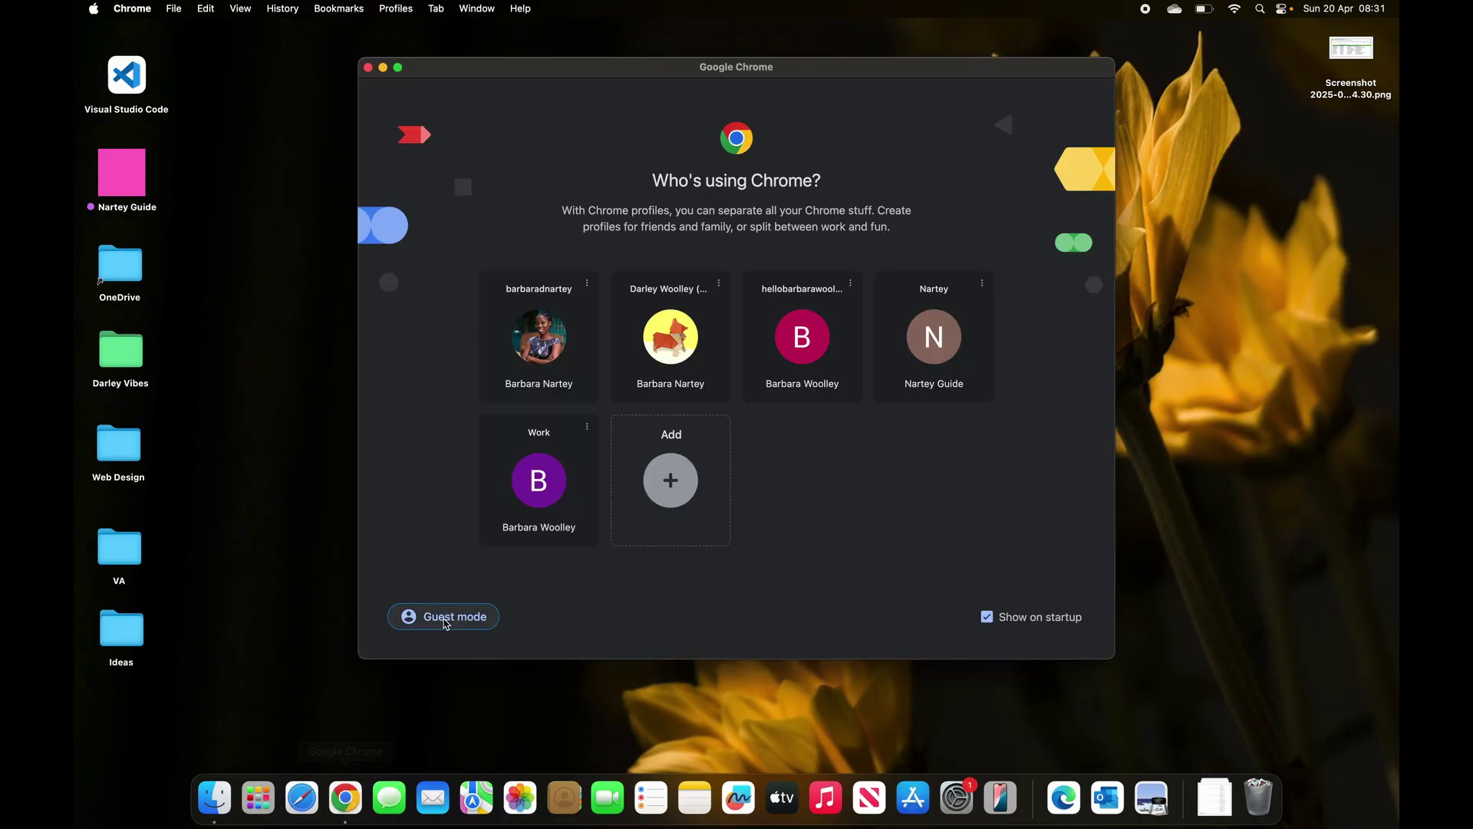
click(541, 483)
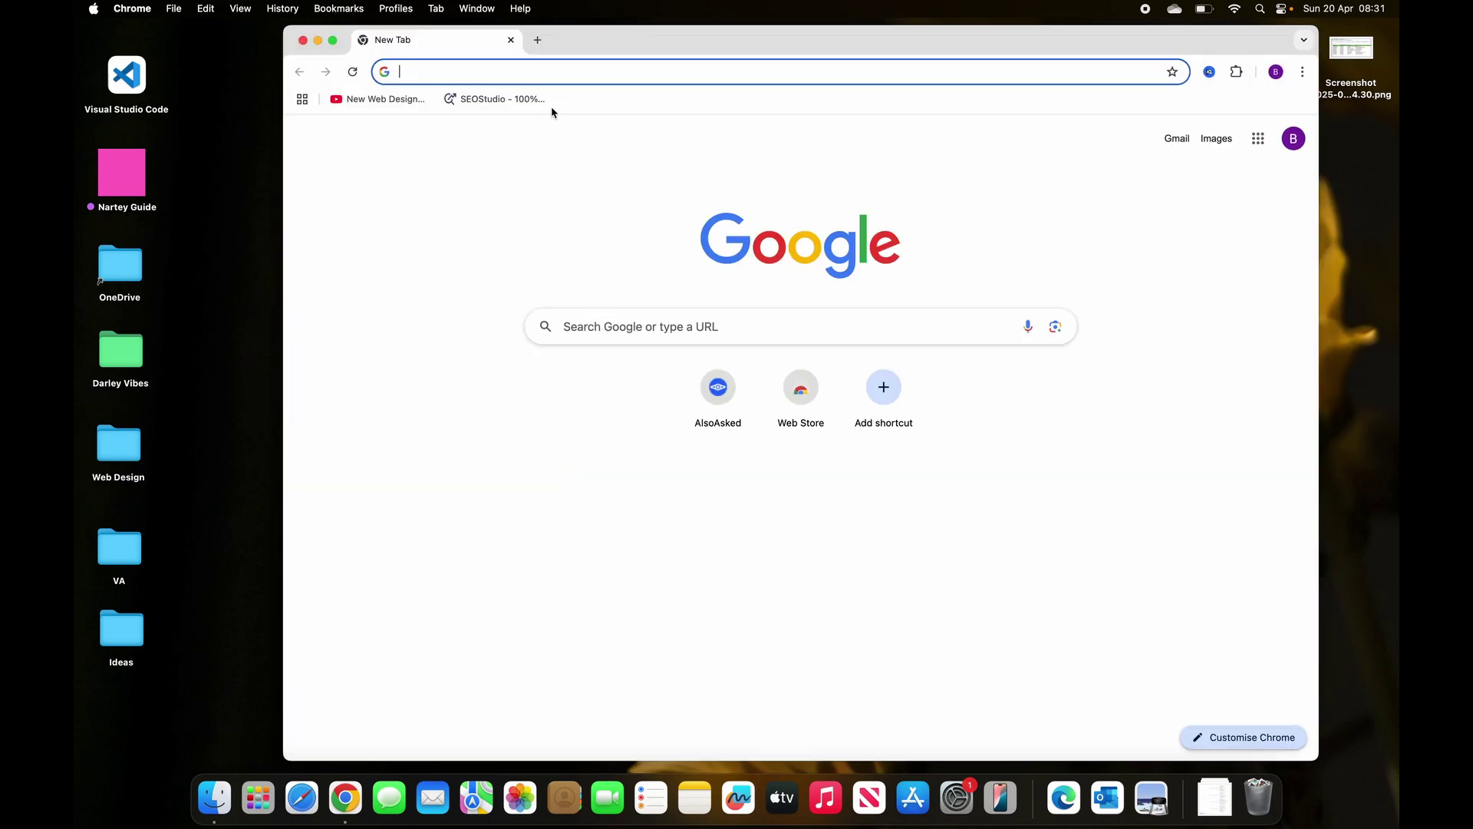
click(1294, 139)
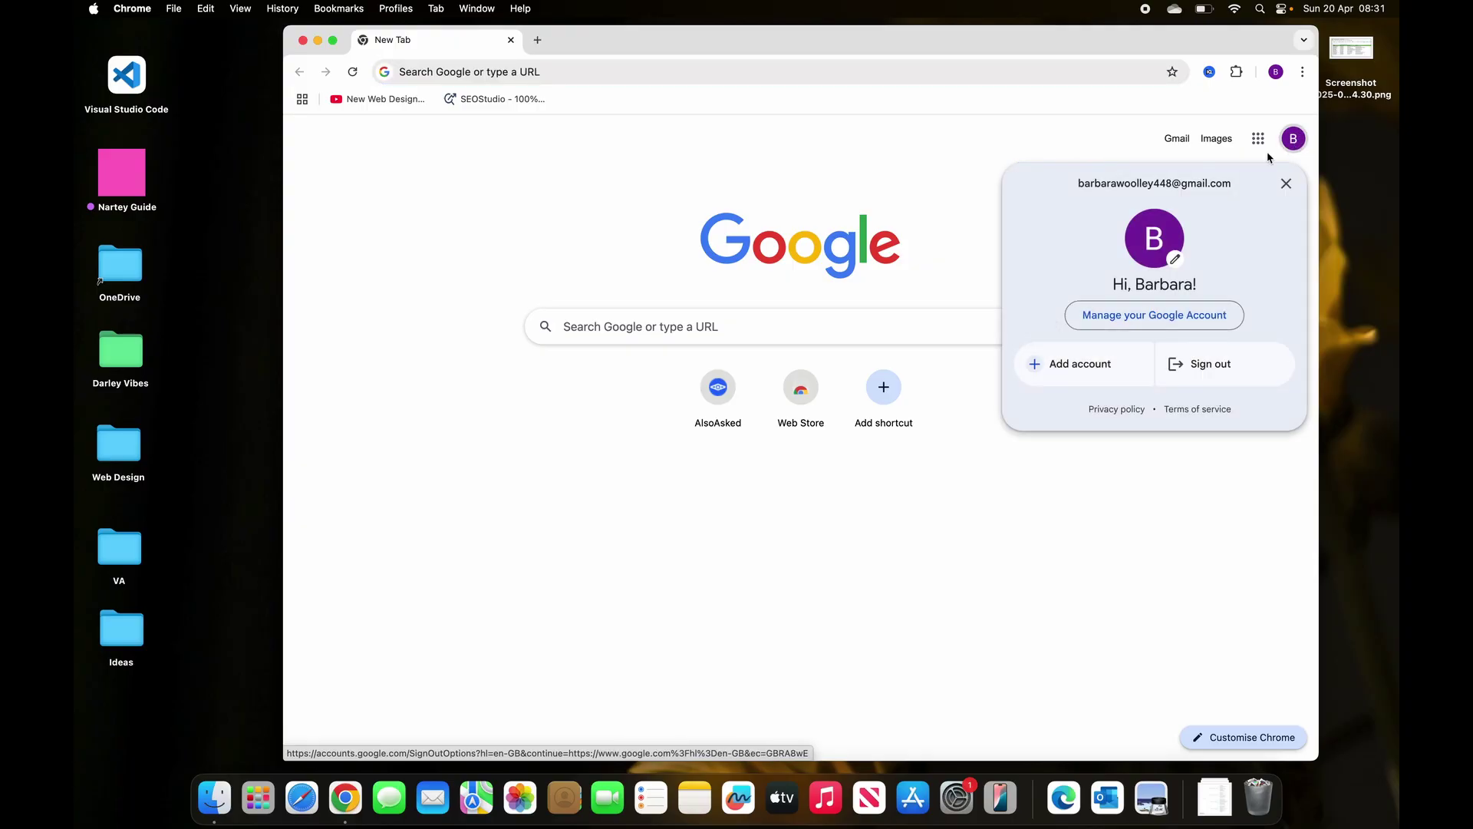
click(1129, 323)
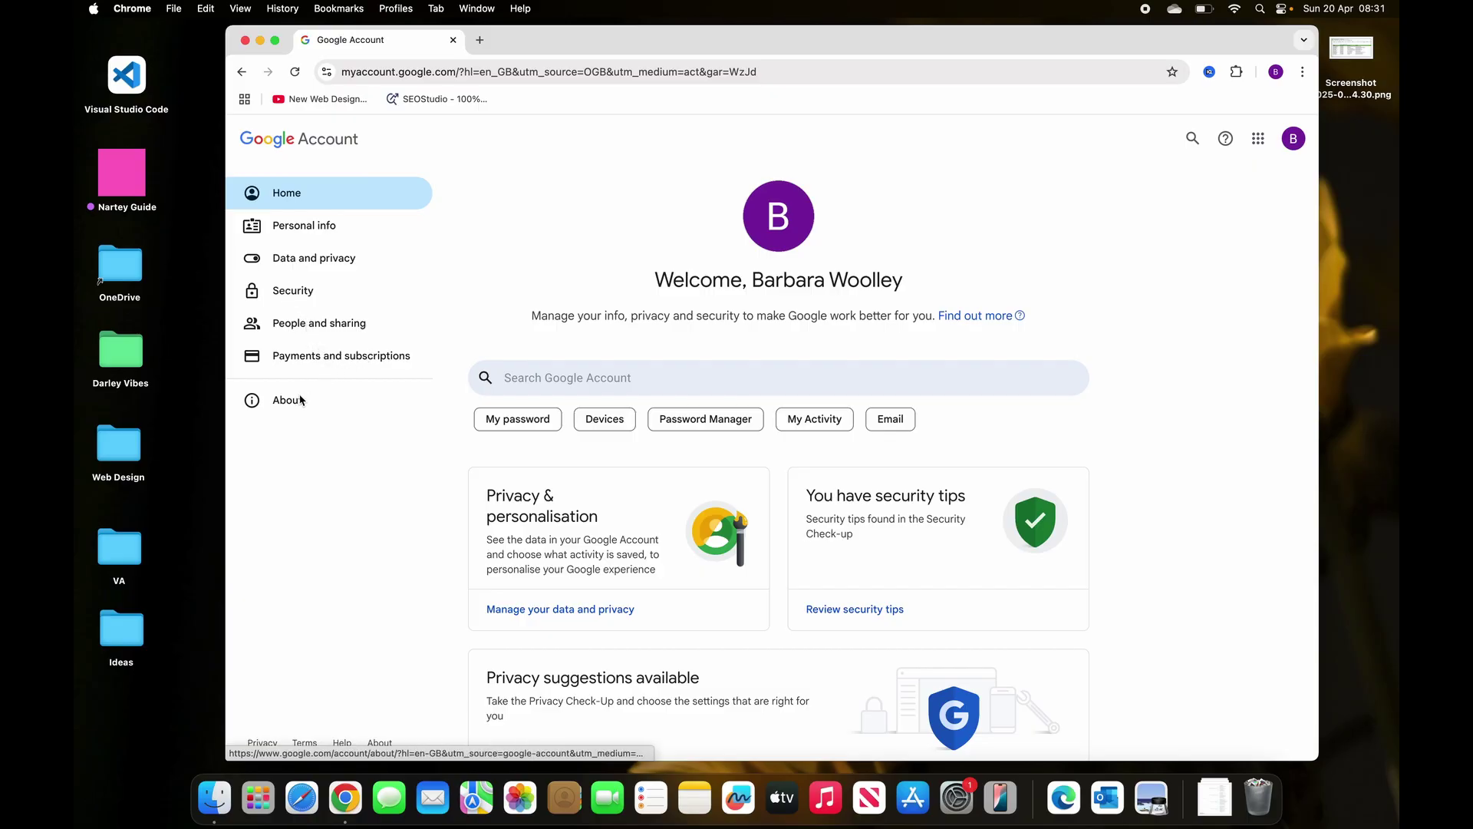
Open the account's Data and privacy settings and review the sections on app data and account deletion
click(318, 261)
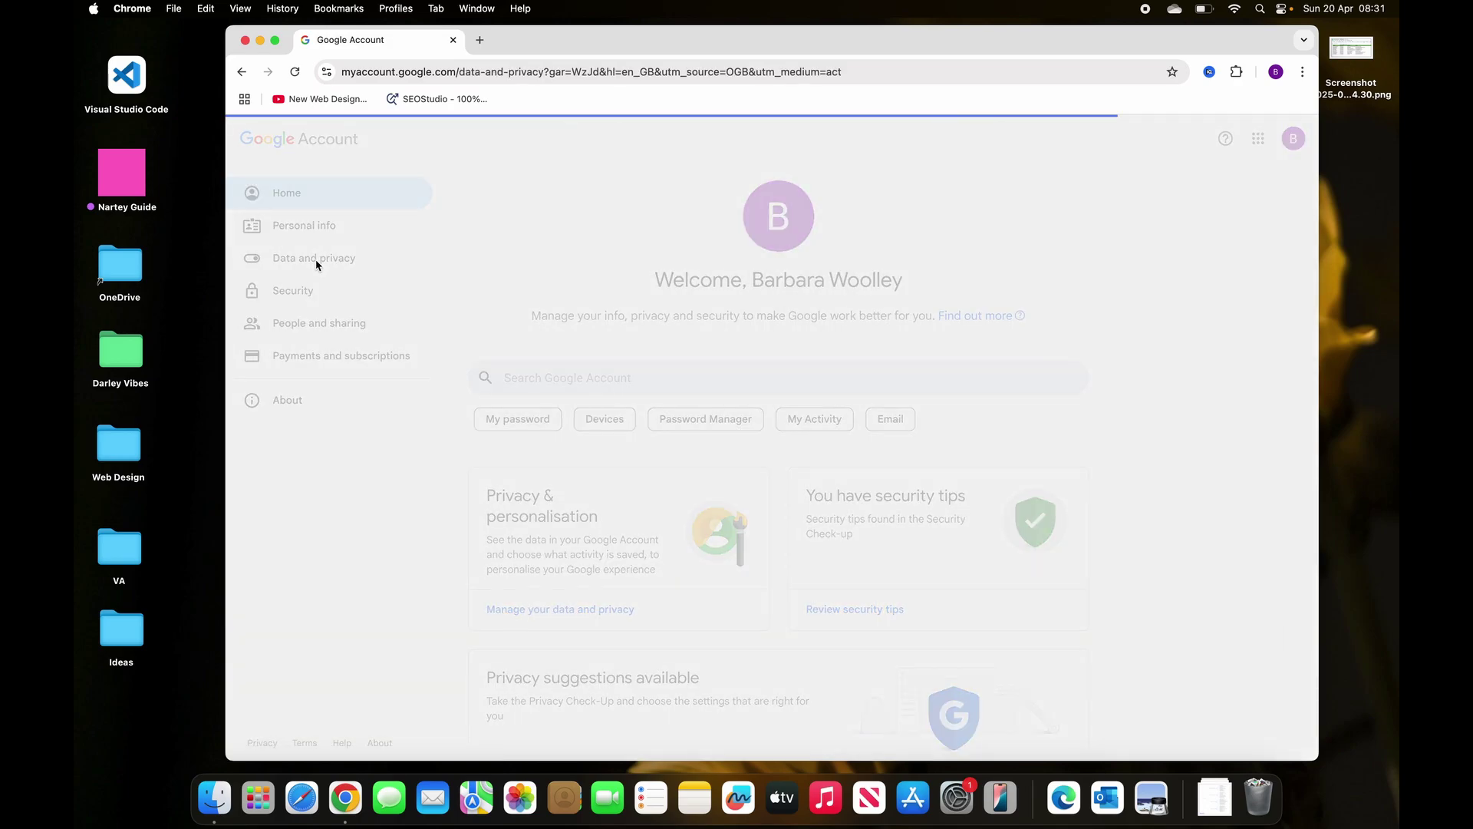
scroll(537, 460, down, 20)
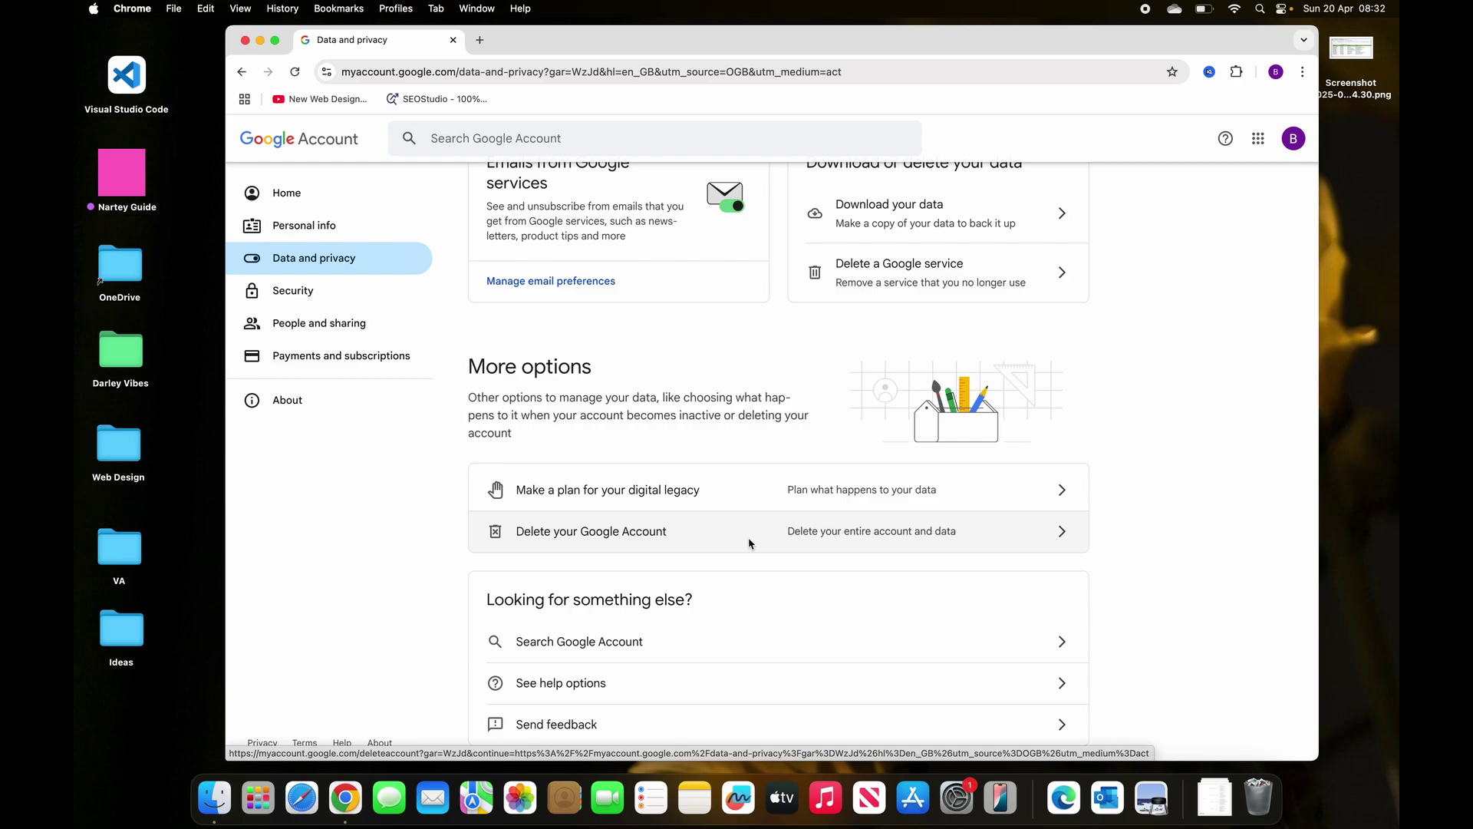
scroll(756, 558, up, 3)
scroll(757, 560, up, 4)
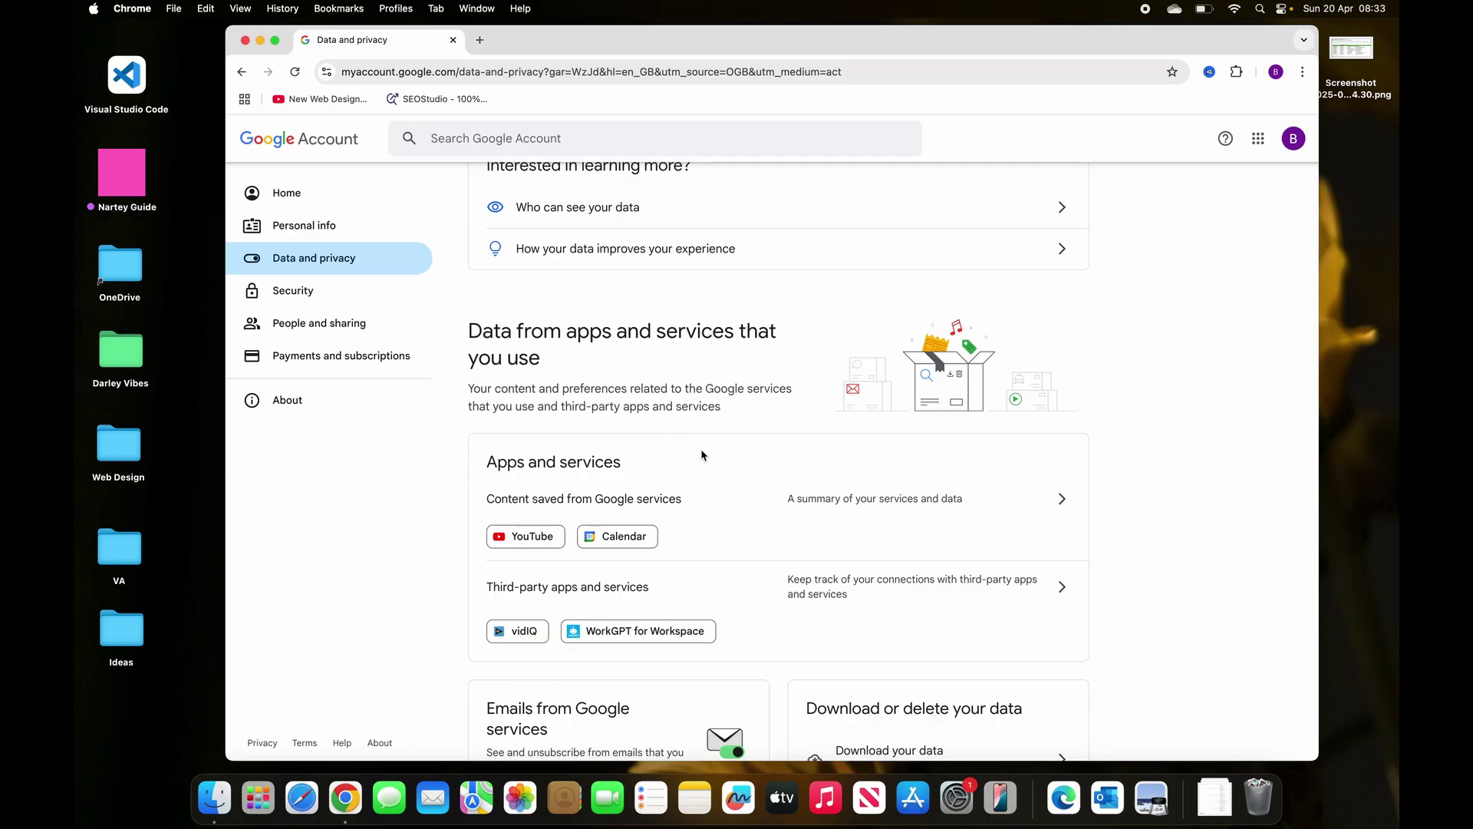
Open the Delete a Google service page to view the individually removable services, and return to Data & privacy
scroll(703, 455, down, 2)
scroll(703, 455, down, 5)
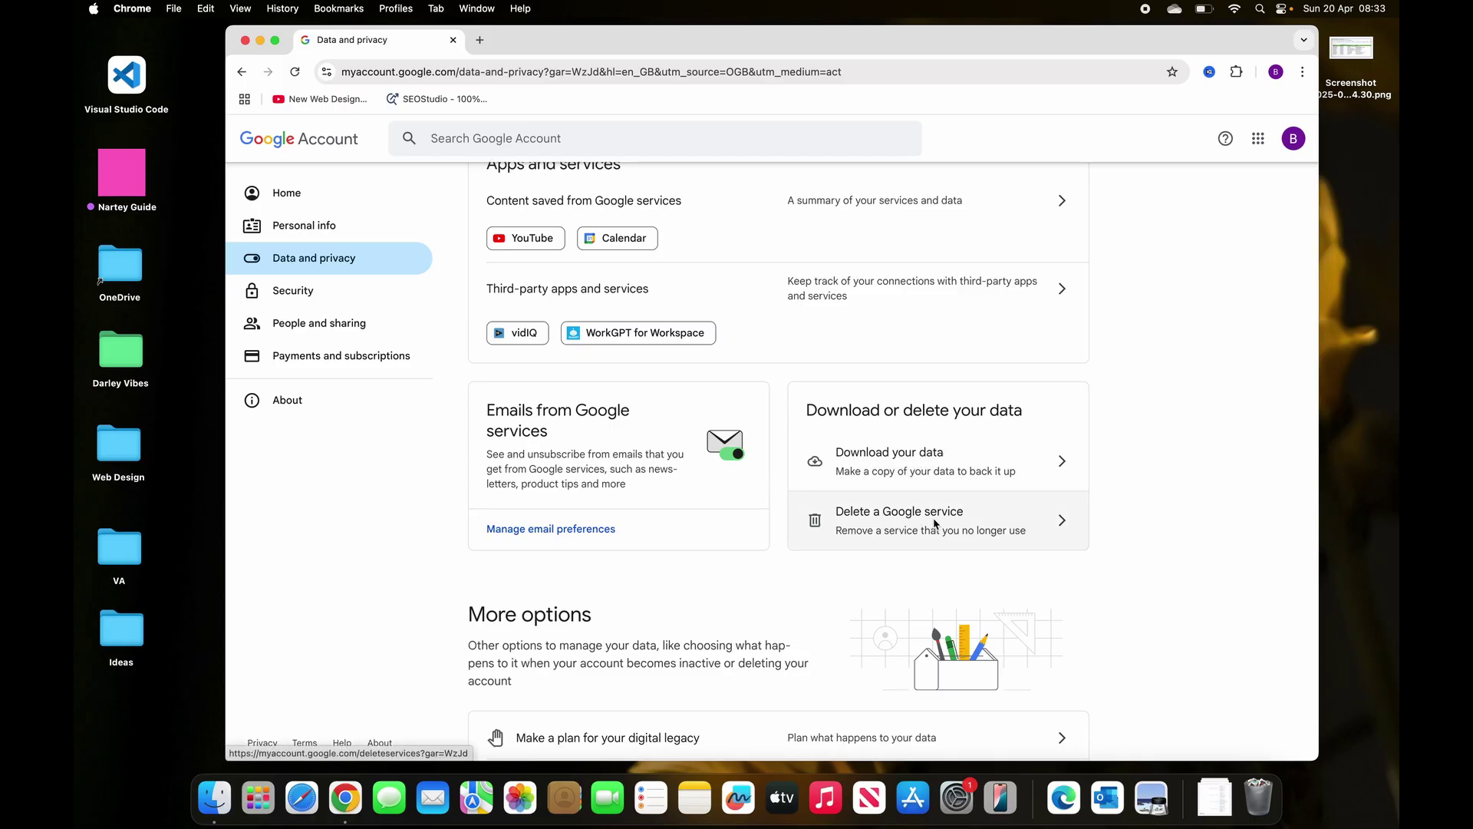
click(973, 522)
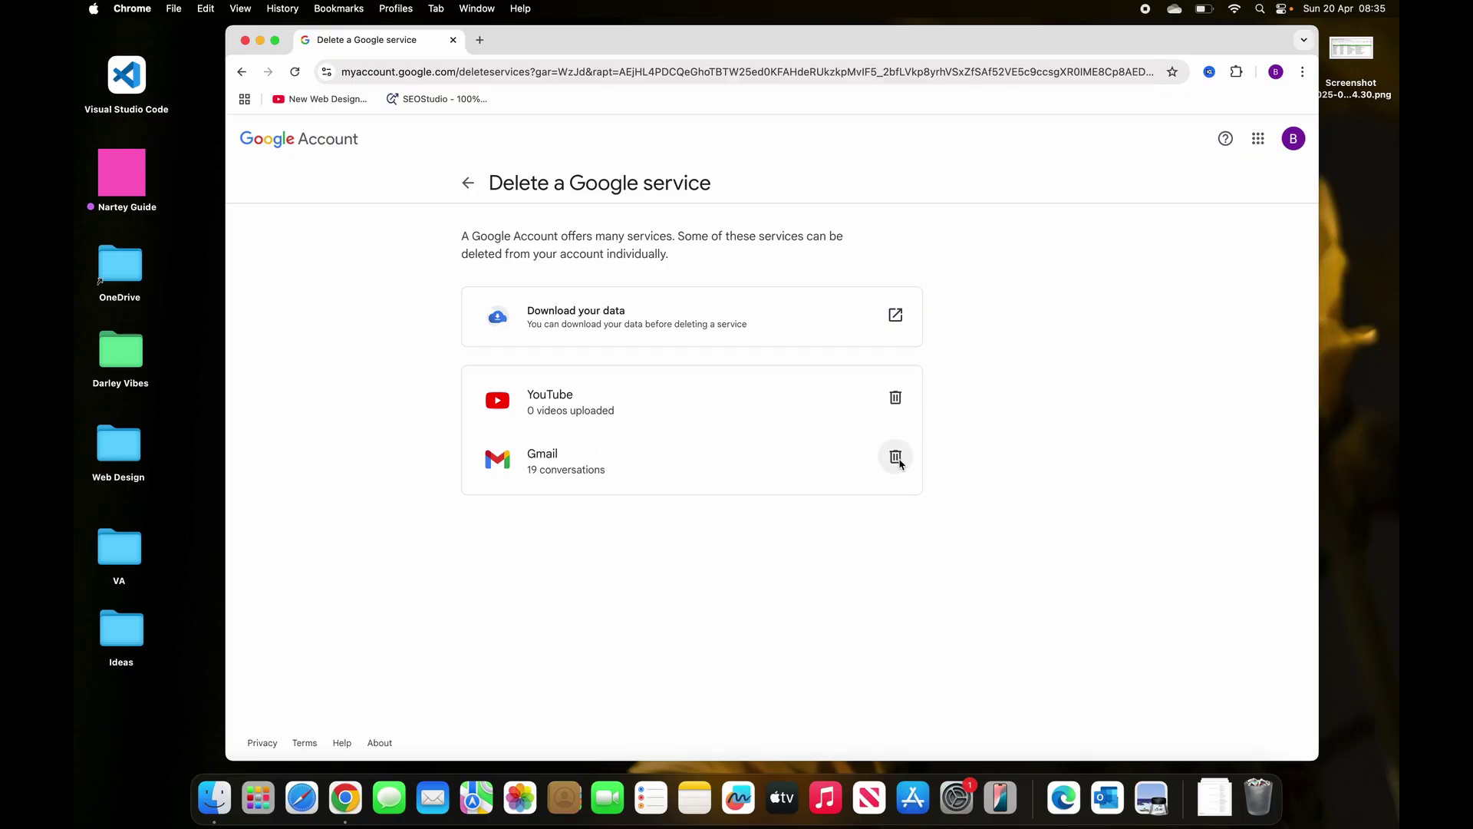
click(468, 184)
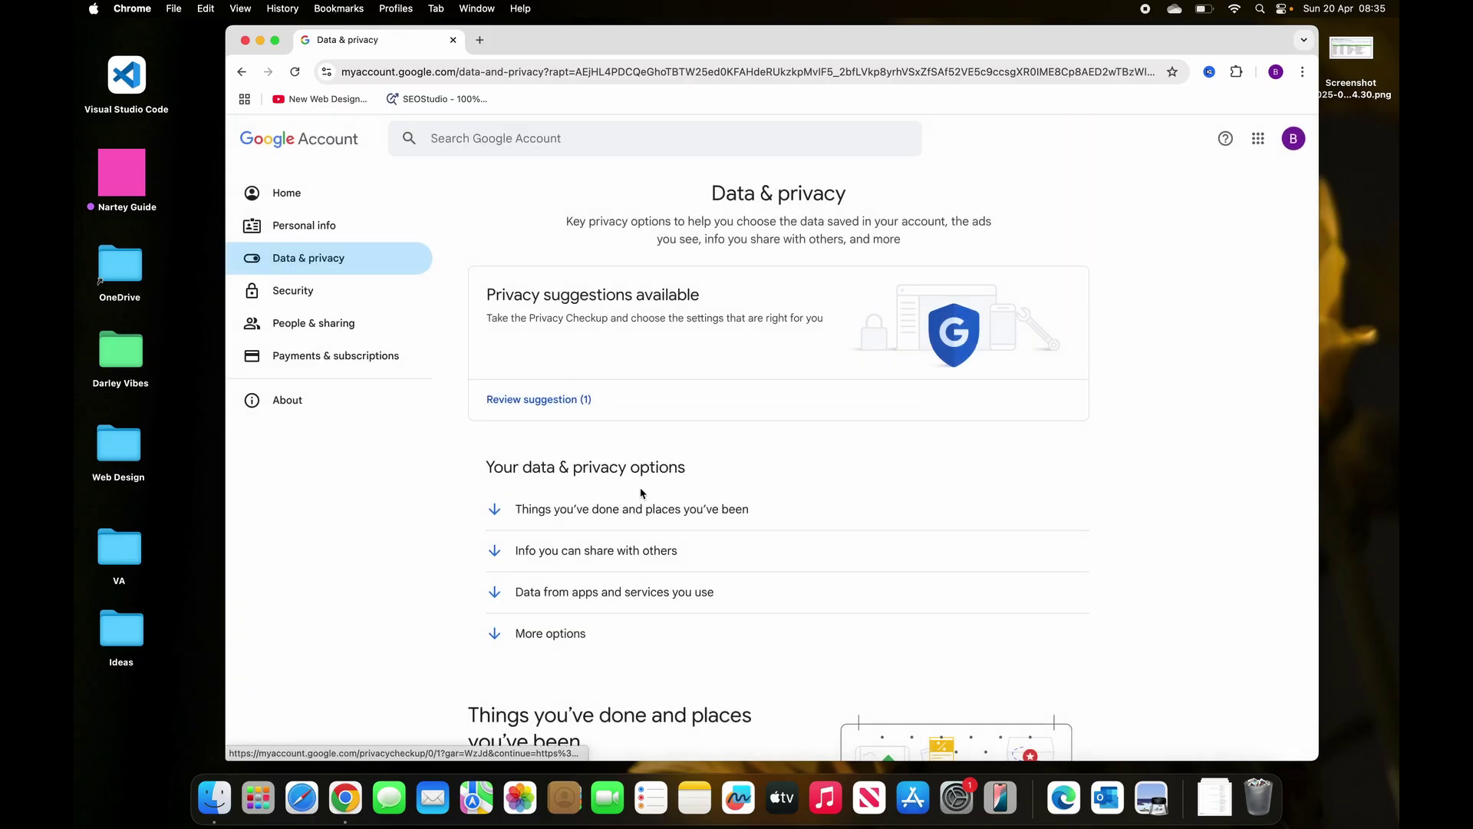
Open the Delete your Google Account page under More options and review the content affected by the deletion
scroll(645, 494, down, 15)
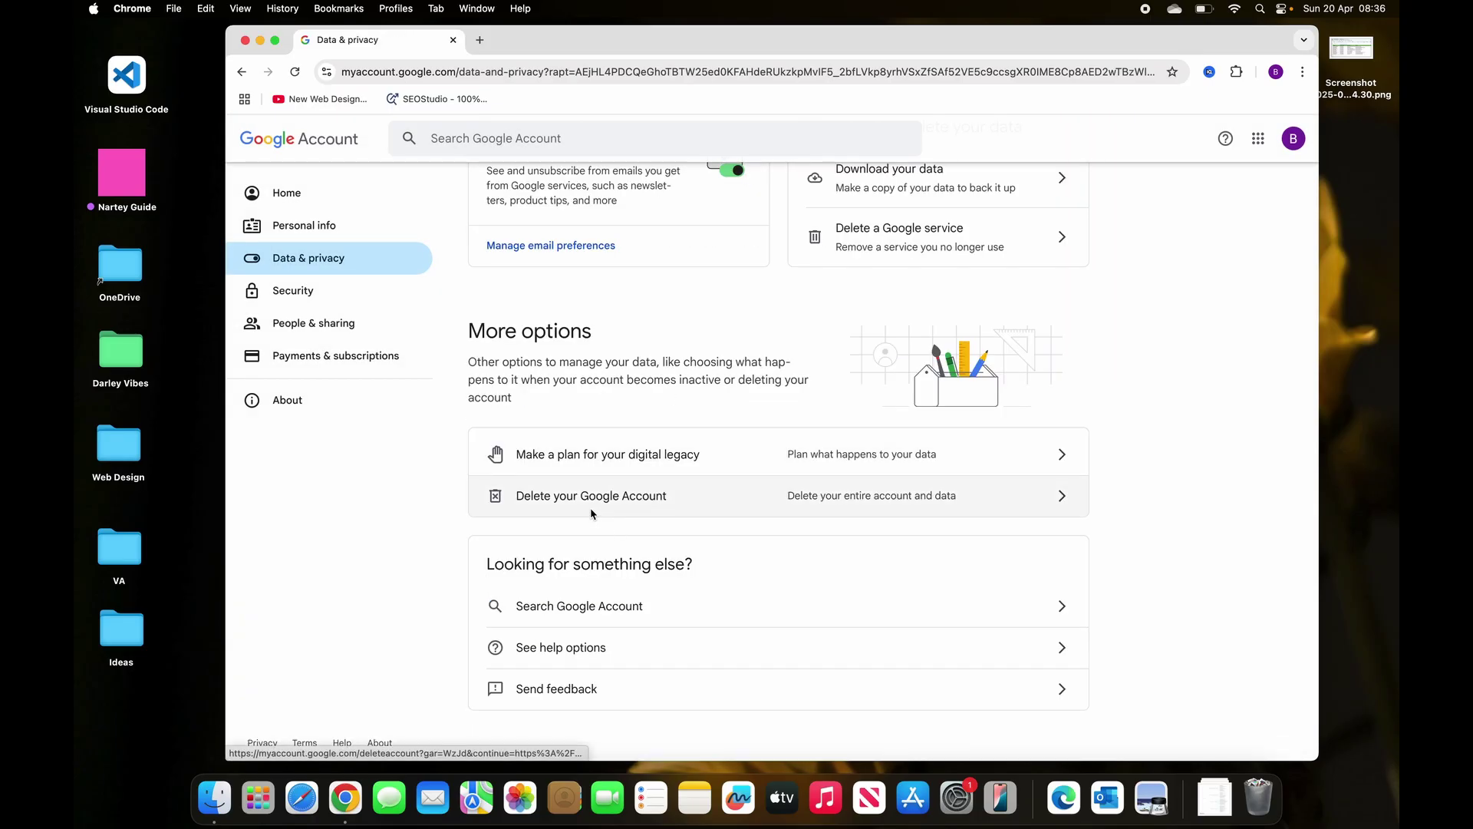
click(617, 501)
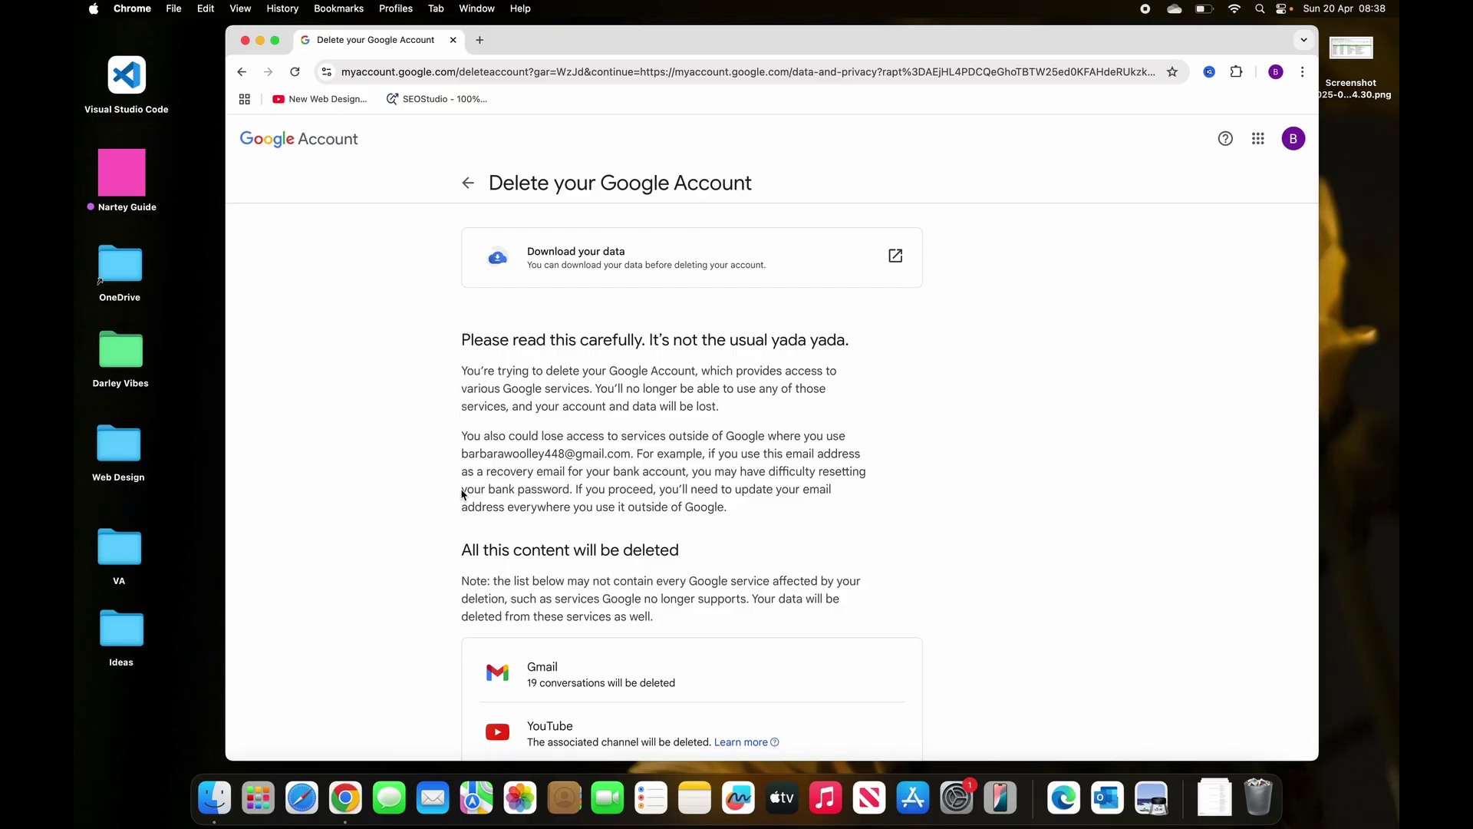
scroll(462, 493, down, 2)
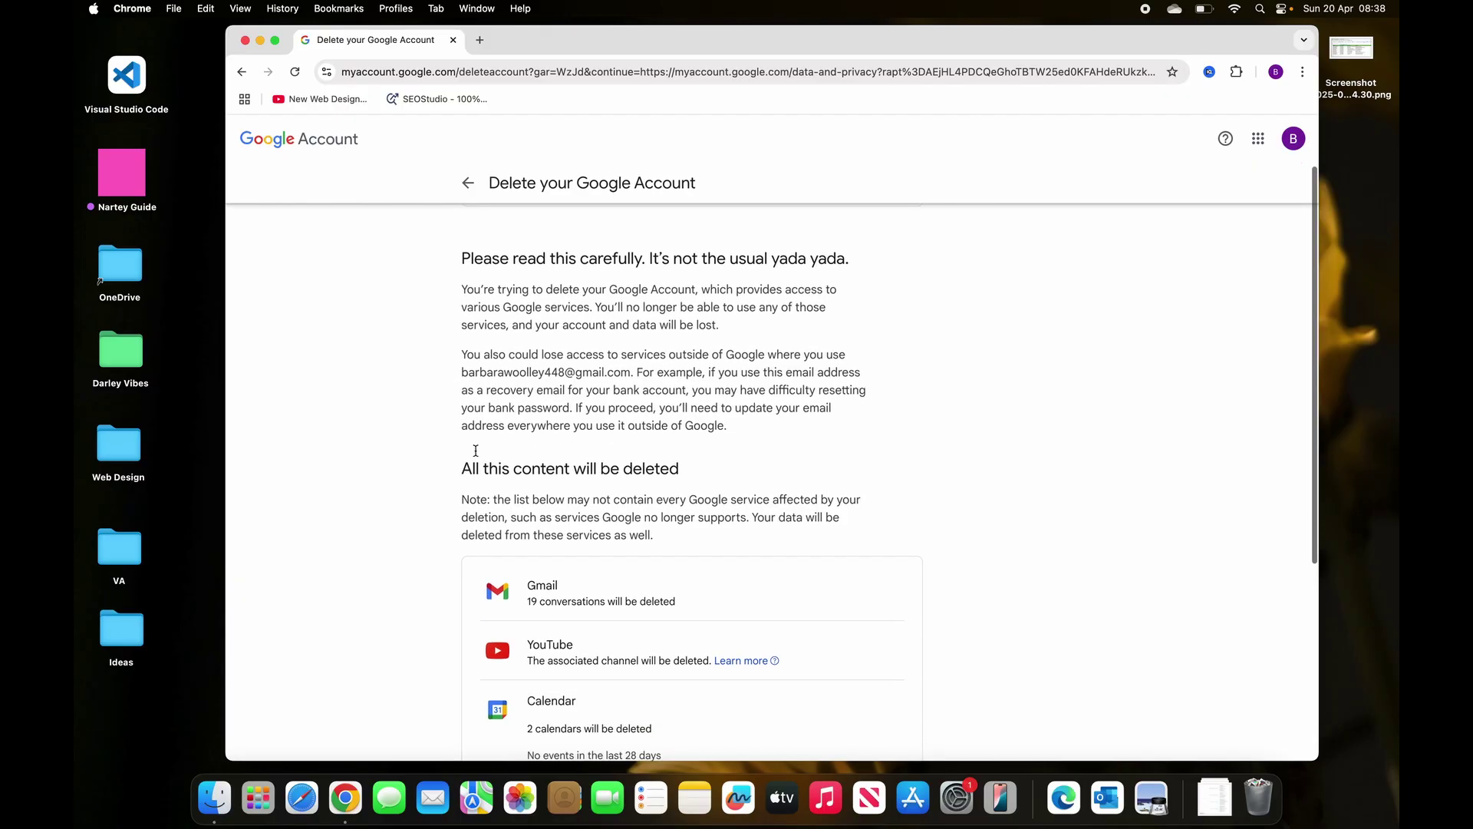
scroll(432, 527, down, 8)
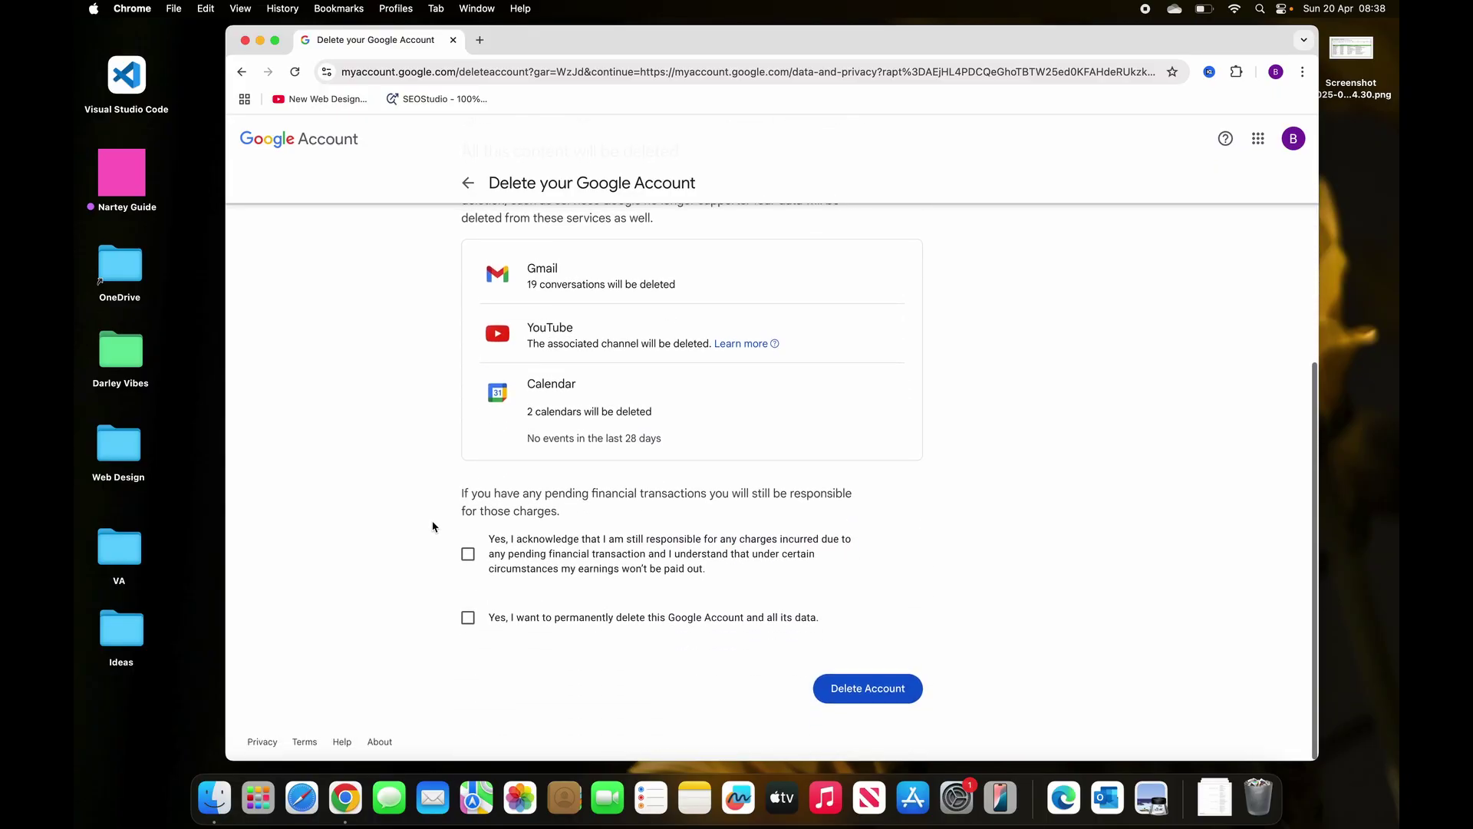
Acknowledge responsibility for pending charges, agree to permanently delete the account and all its data, and delete the account
click(468, 557)
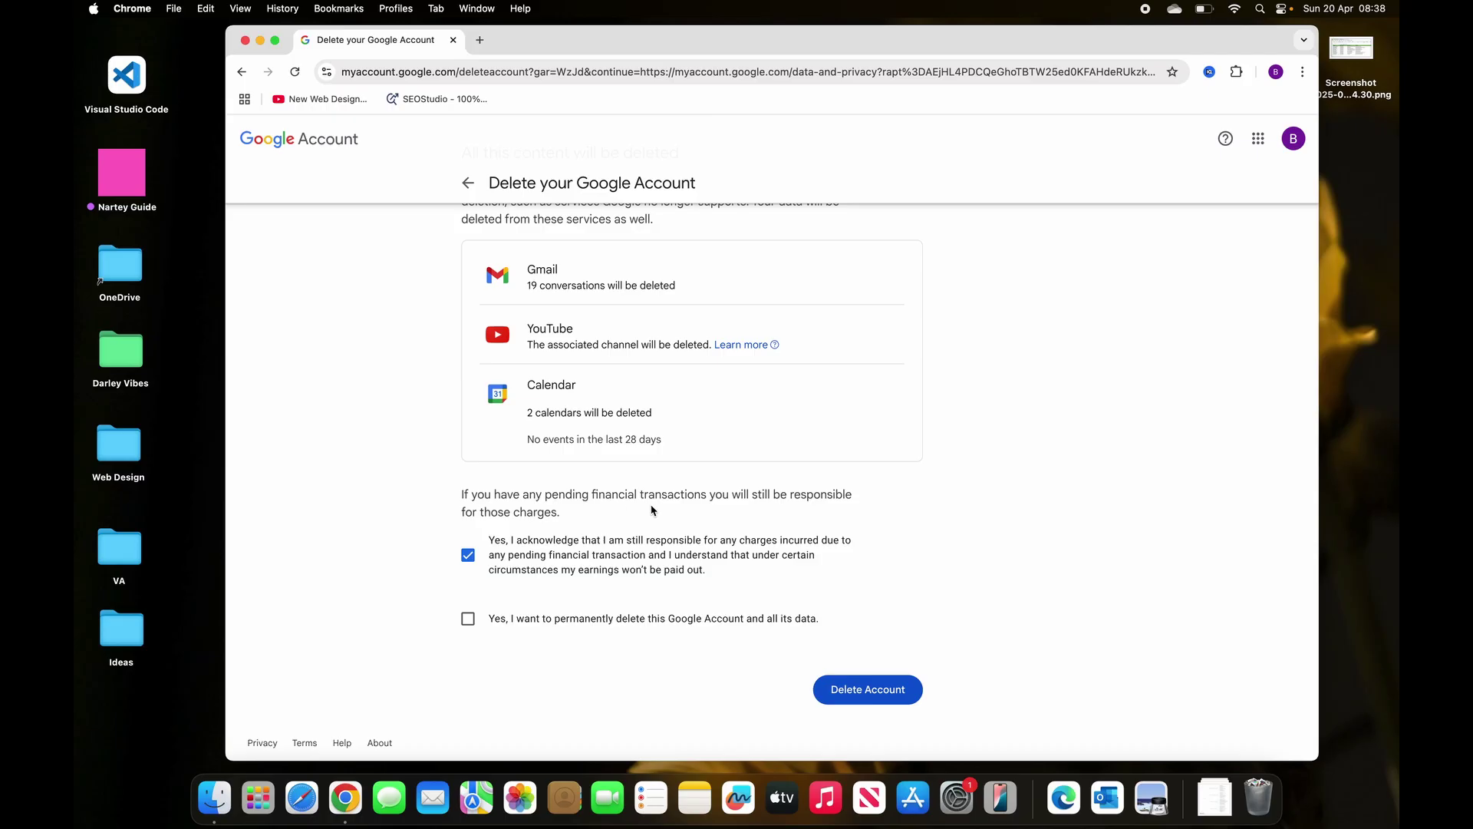
click(468, 620)
click(878, 693)
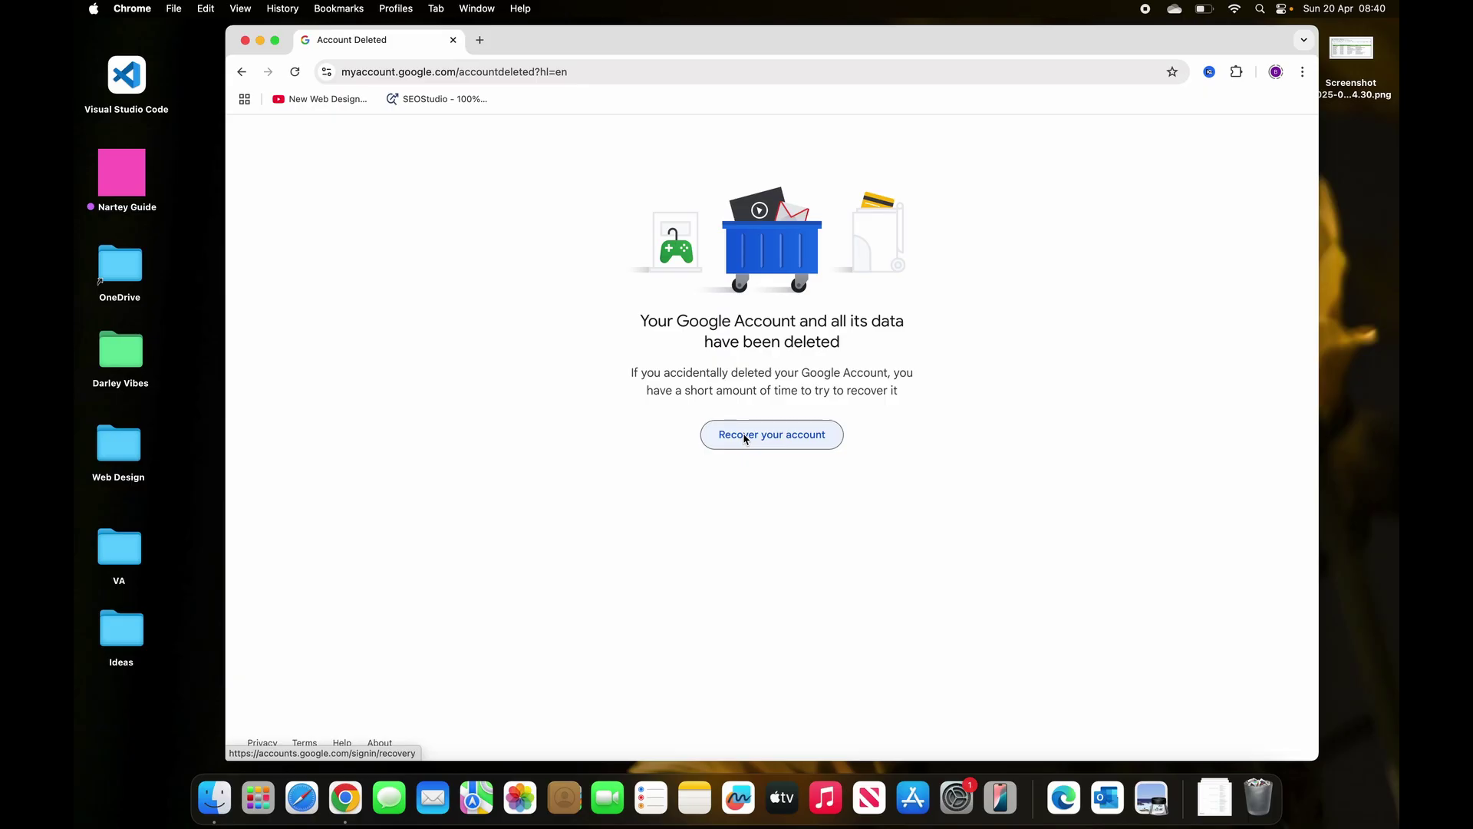
View the account recovery page offered for the deleted account, and close its tab
click(770, 438)
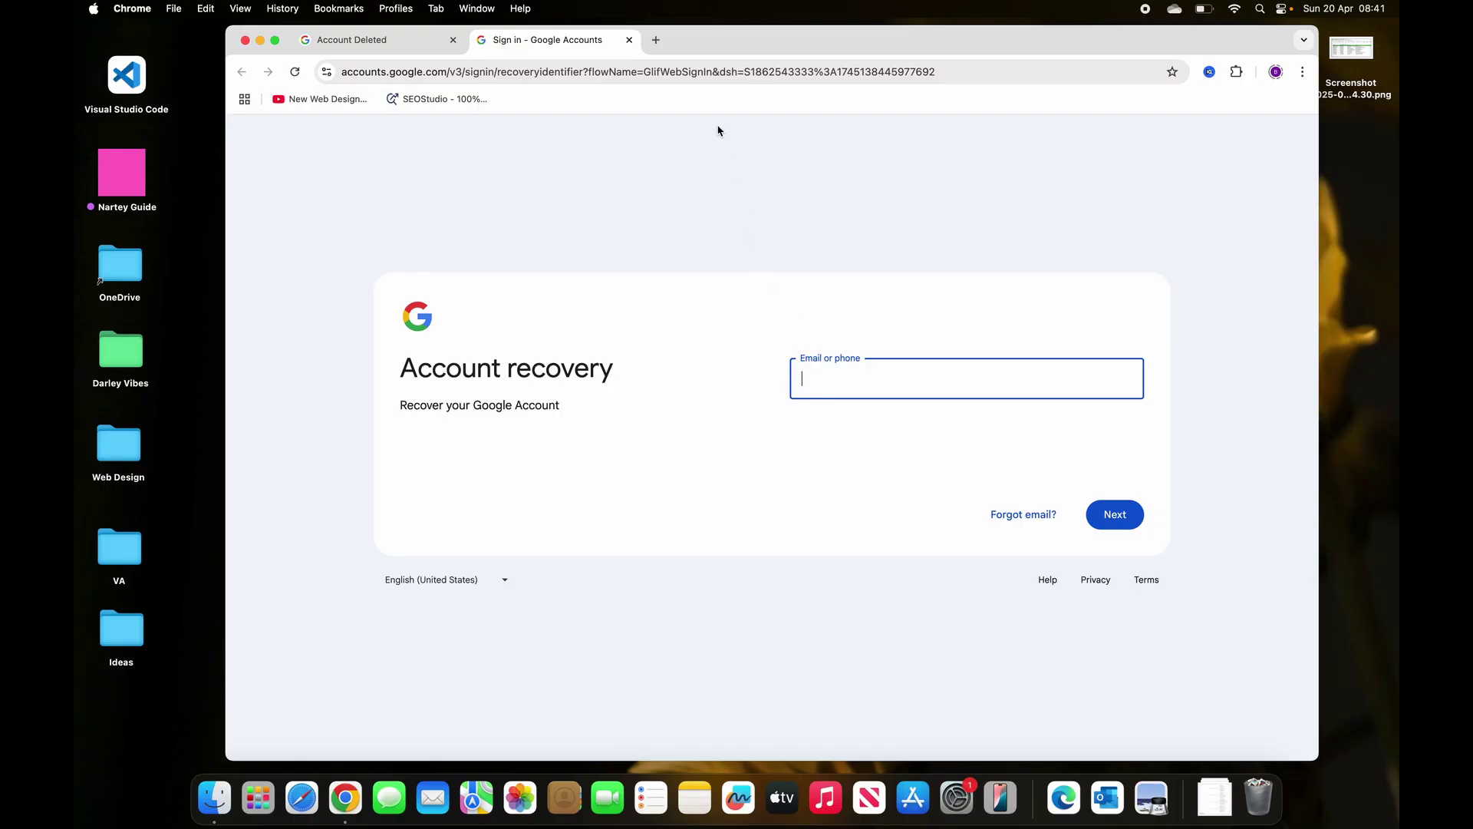
click(629, 40)
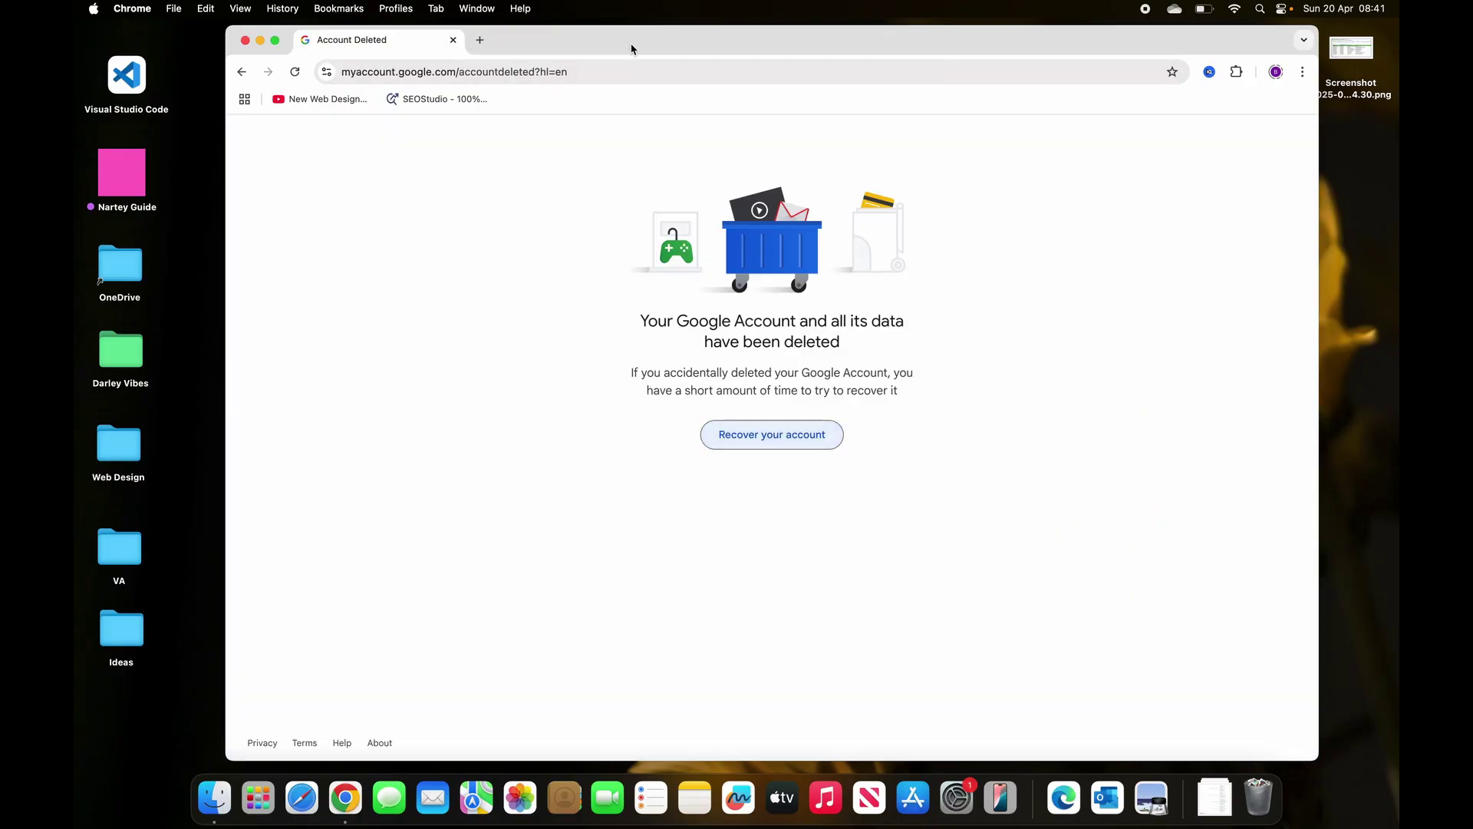